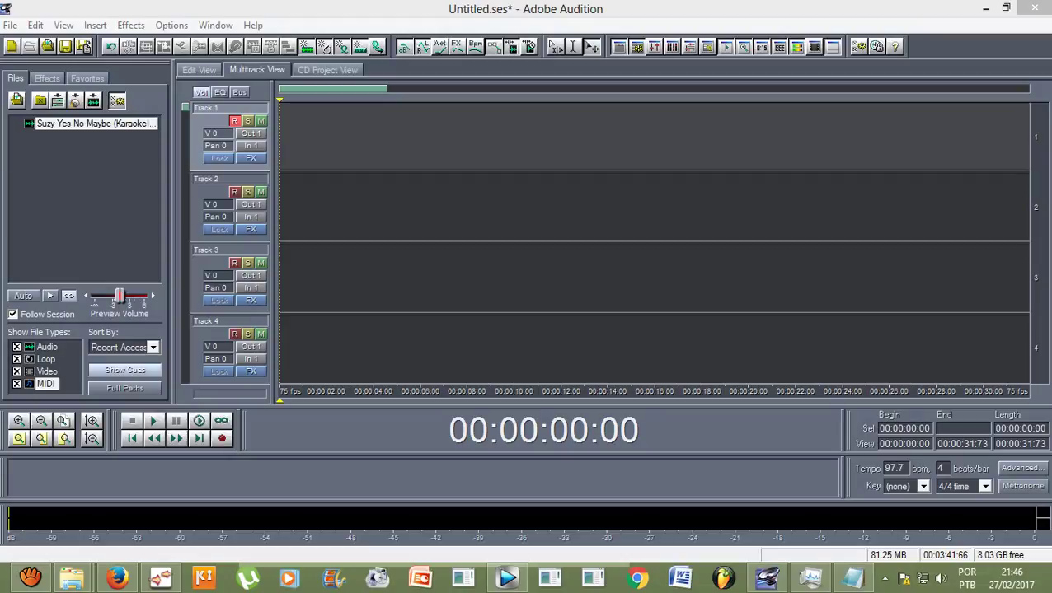
Record a vocal take of about 13 seconds on Track 1 from the start of the session.
{"action": "key", "text": "ctrl+space"}
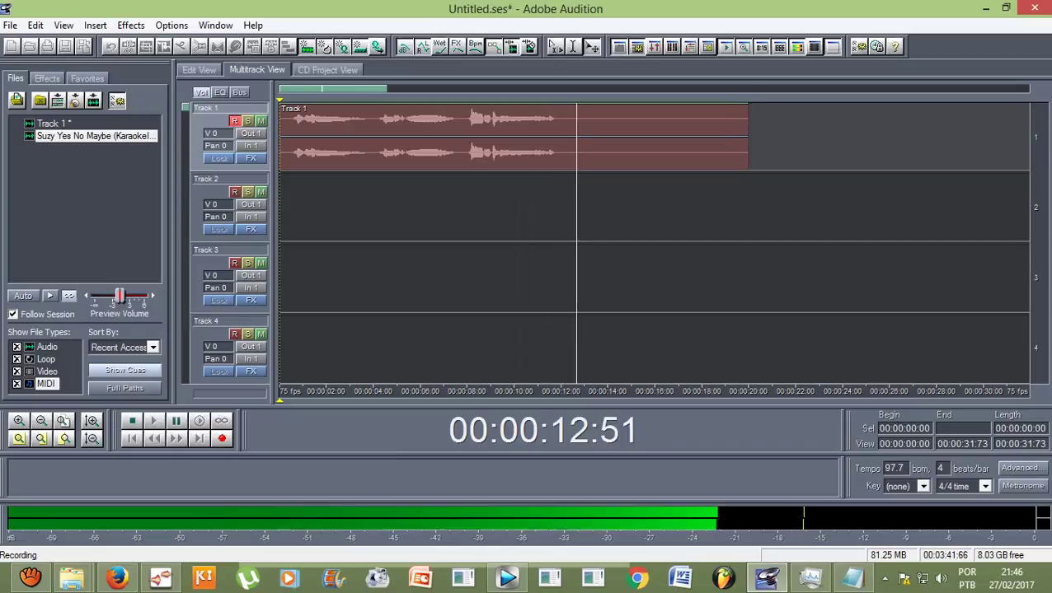
{"action": "key", "text": "space"}
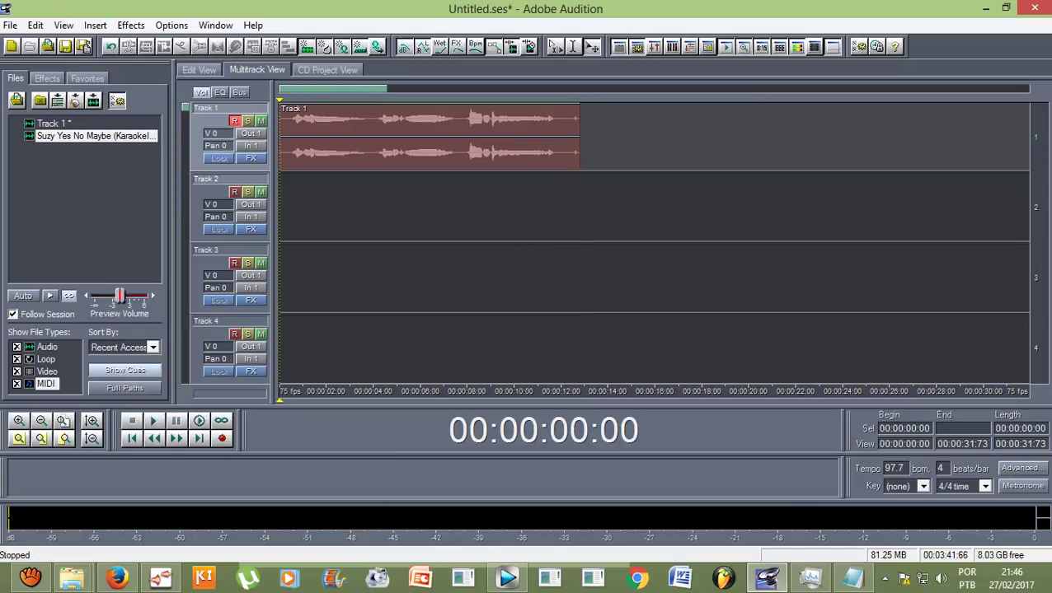
Arm Track 2 for recording instead of Track 1 and record a second vocal take of about 13 seconds.
{"action": "left_click", "coordinate": [234, 192]}
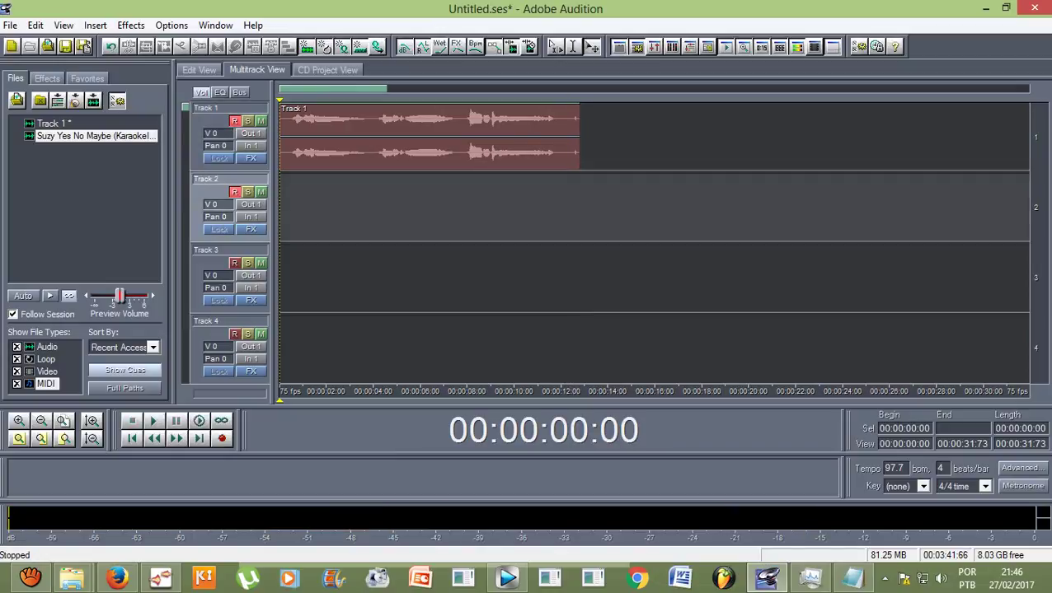
{"action": "left_click", "coordinate": [234, 121]}
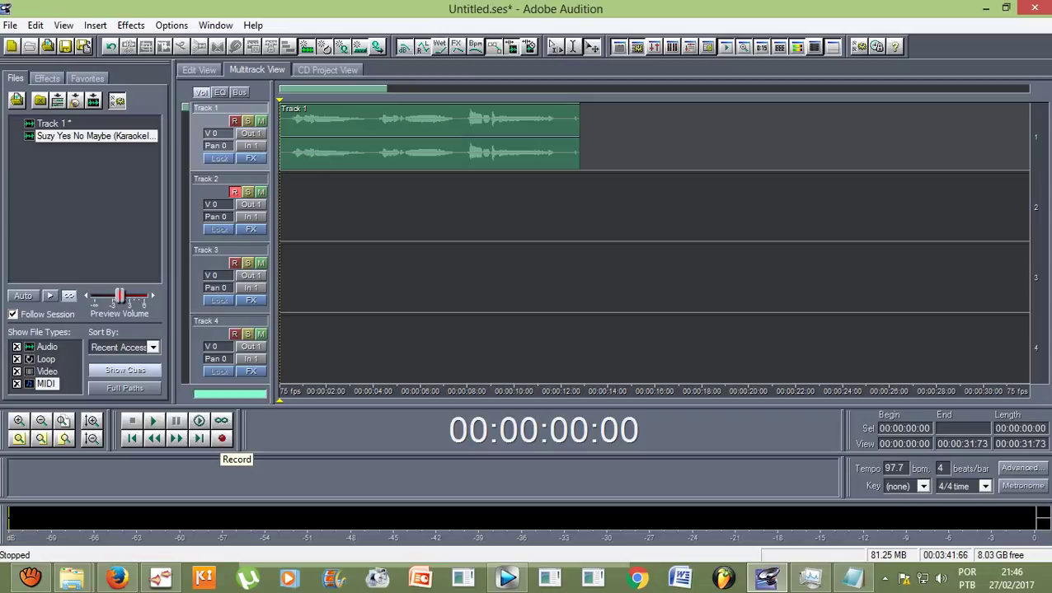
{"action": "left_click", "coordinate": [222, 438]}
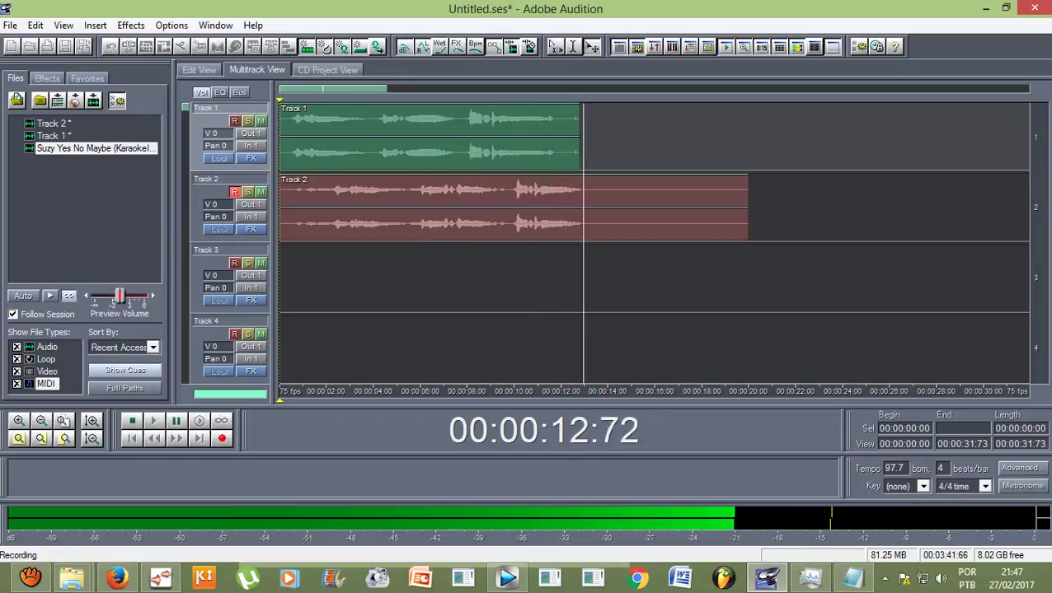
{"action": "key", "text": "space"}
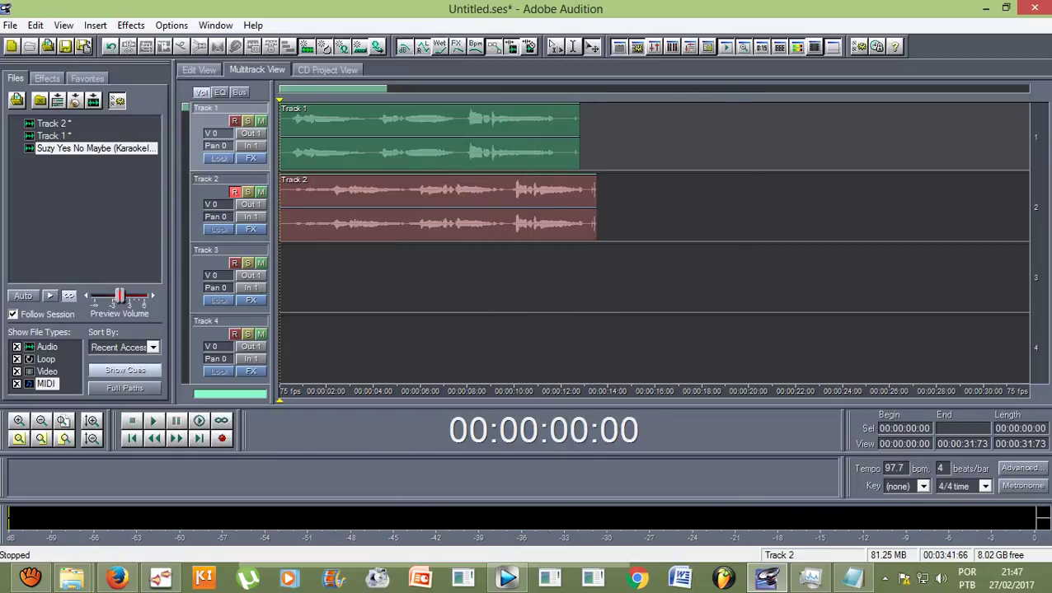
Trim the end of the Track 1 clip to about 12 seconds and the Track 2 clip to about 13 seconds.
{"action": "left_click", "coordinate": [429, 136]}
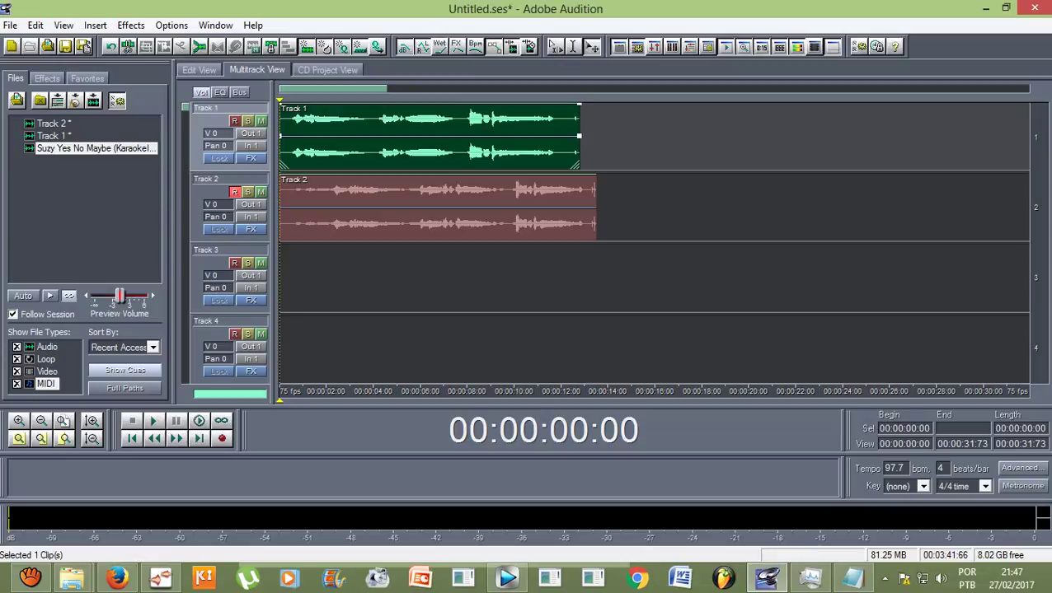
{"action": "left_click_drag", "start_coordinate": [579, 136], "coordinate": [561, 136]}
{"action": "left_click", "coordinate": [437, 207]}
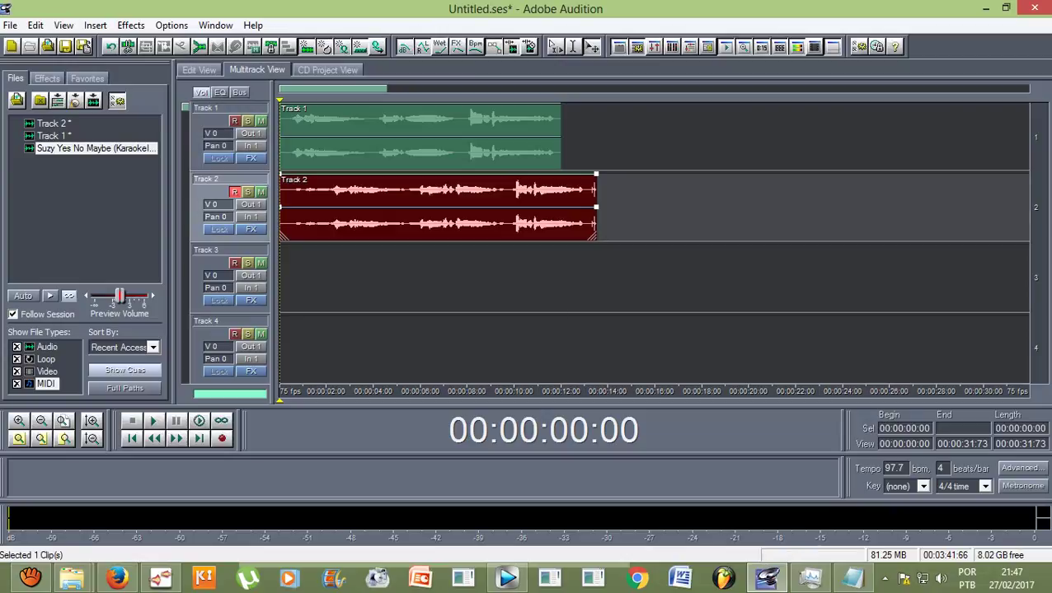
{"action": "left_click_drag", "start_coordinate": [596, 206], "coordinate": [581, 207]}
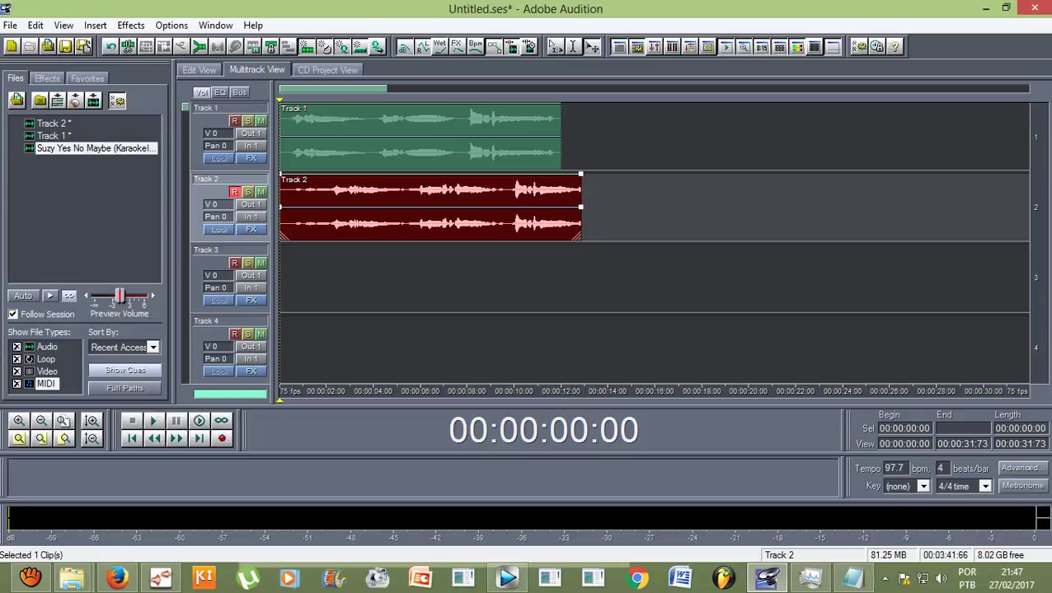
Trim the start of the Track 2 clip to about 2 seconds and play back both takes.
{"action": "left_click", "coordinate": [582, 168]}
{"action": "left_click", "coordinate": [580, 174]}
{"action": "left_click_drag", "start_coordinate": [280, 207], "coordinate": [332, 206]}
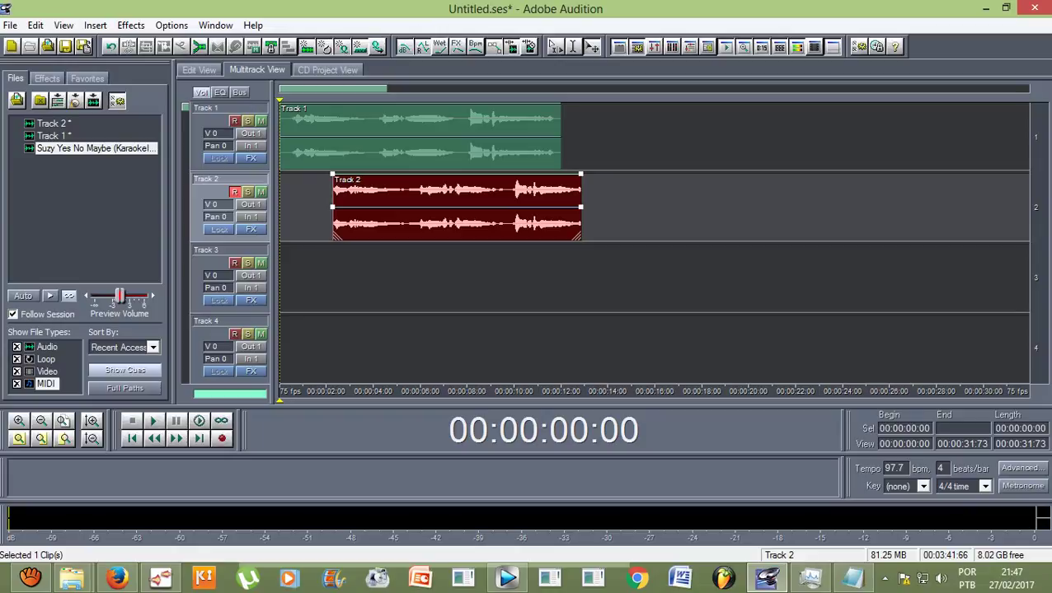
{"action": "key", "text": "space"}
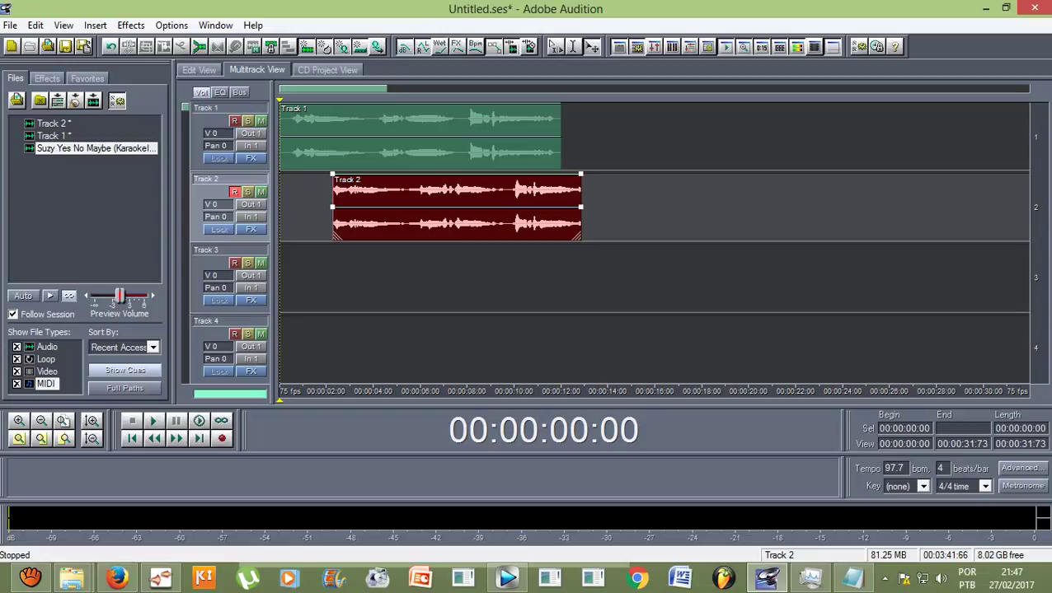
Apply Pitch Correction to the Track 1 clip with the current settings and return to the multitrack session.
{"action": "double_click", "coordinate": [363, 136]}
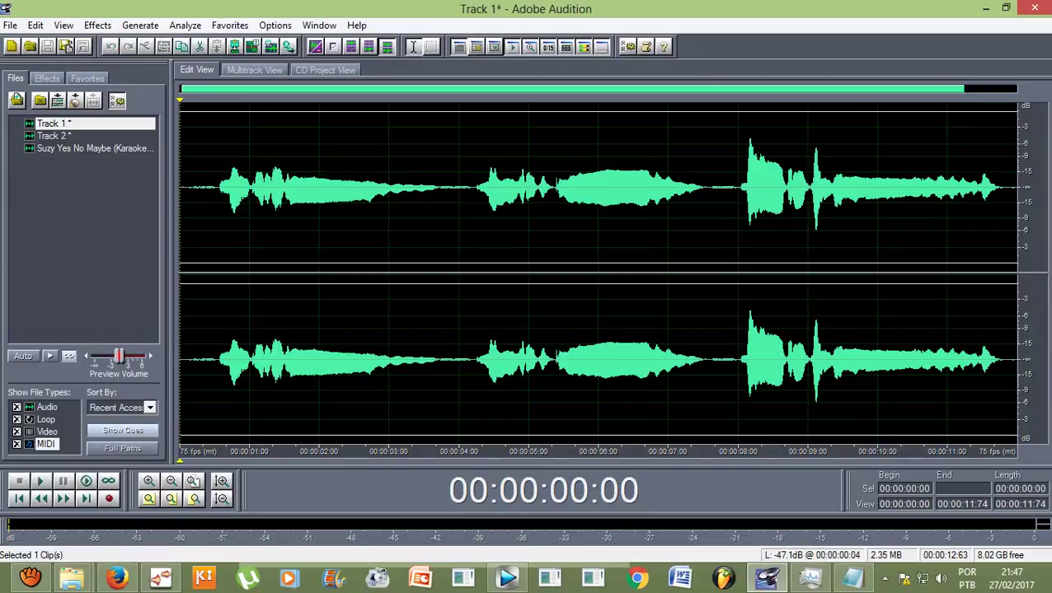
{"action": "left_click", "coordinate": [97, 24]}
{"action": "mouse_move", "coordinate": [129, 183]}
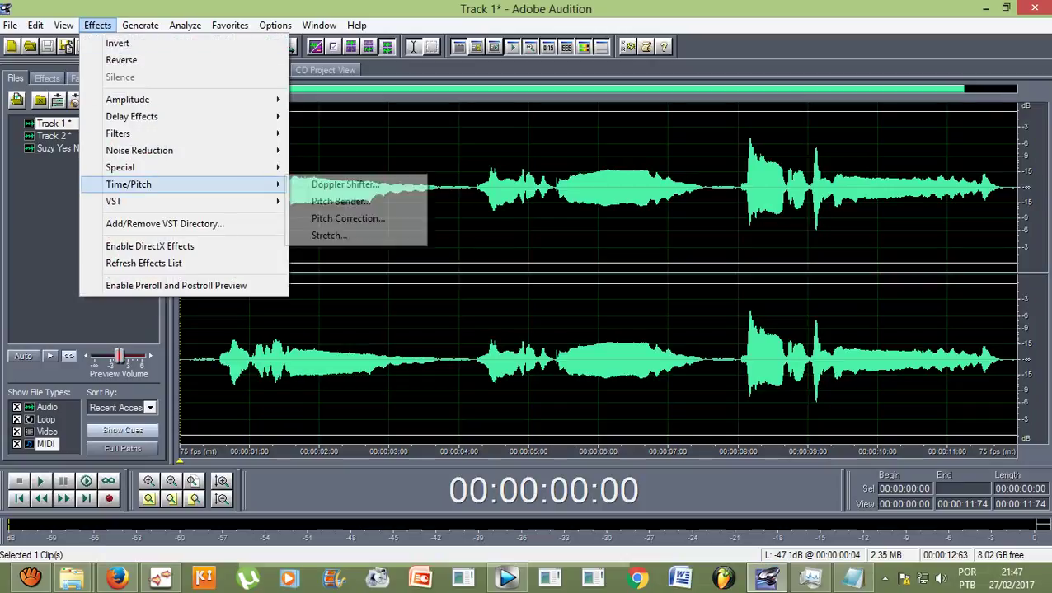
{"action": "left_click", "coordinate": [348, 218]}
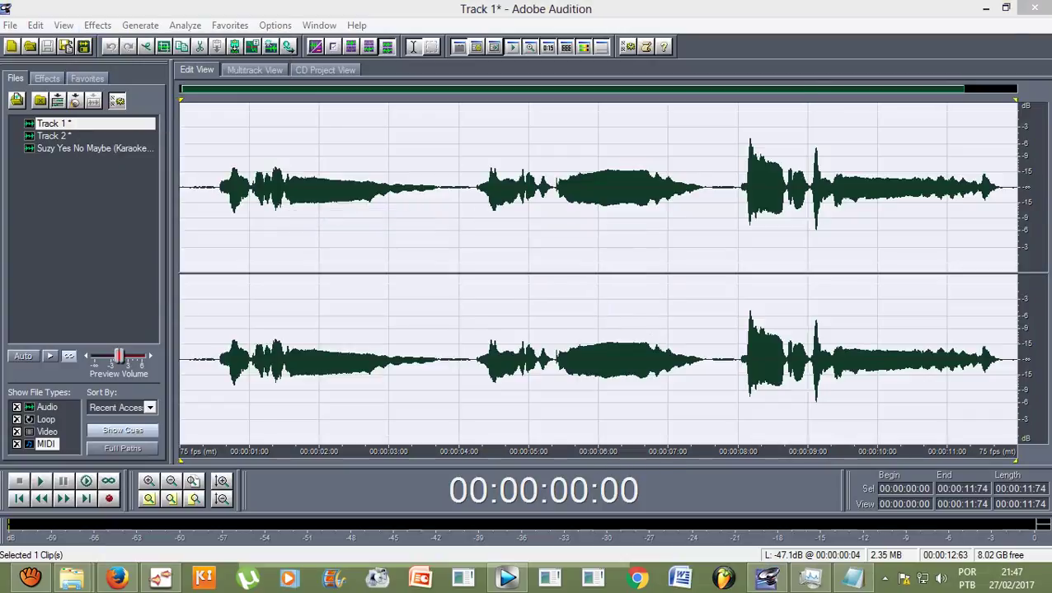
{"action": "key", "text": "Return"}
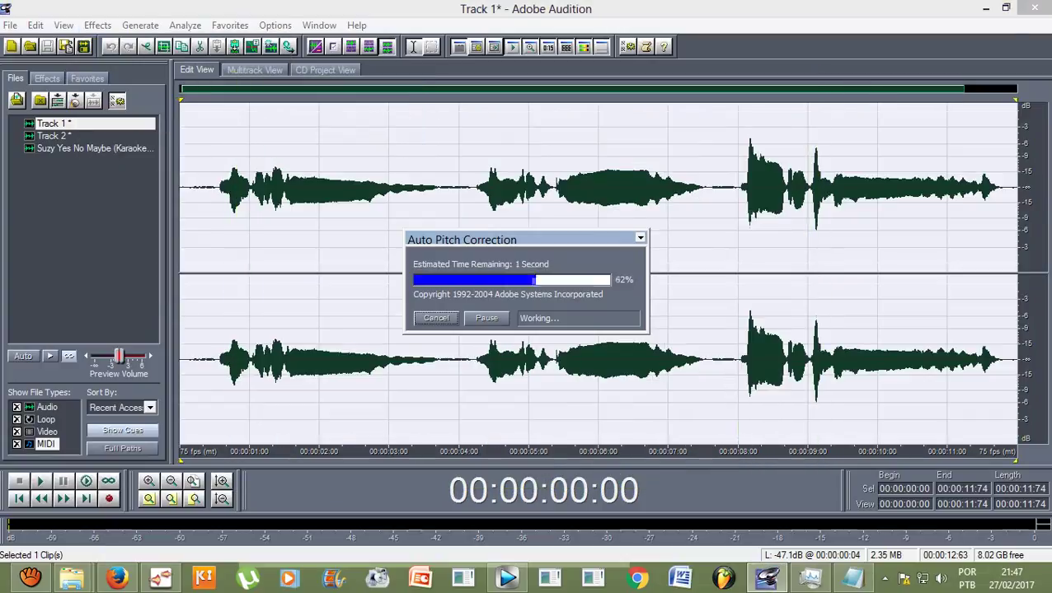
{"action": "left_click", "coordinate": [206, 187]}
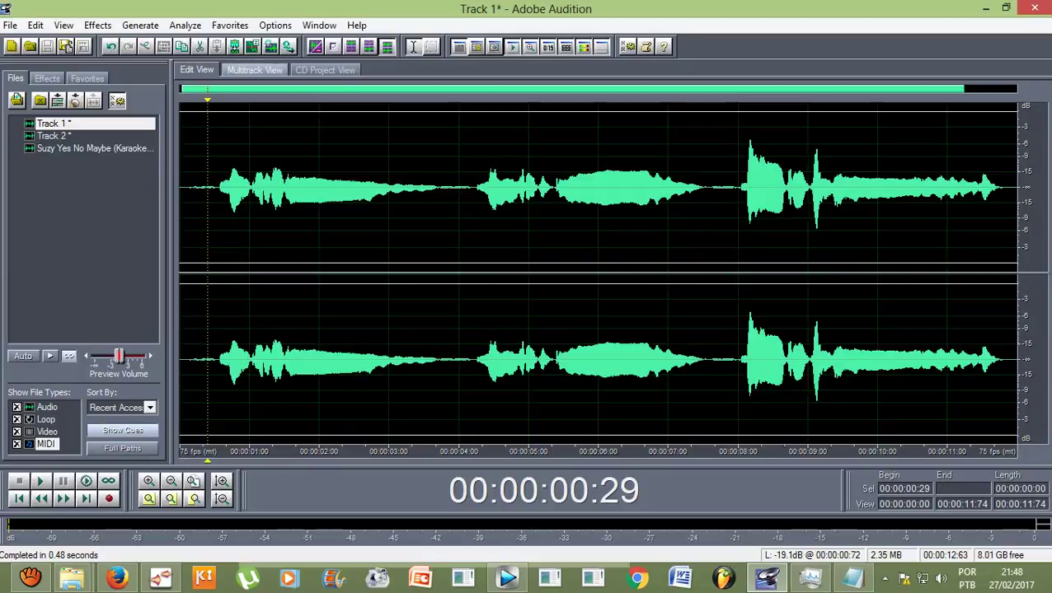
{"action": "left_click", "coordinate": [254, 70]}
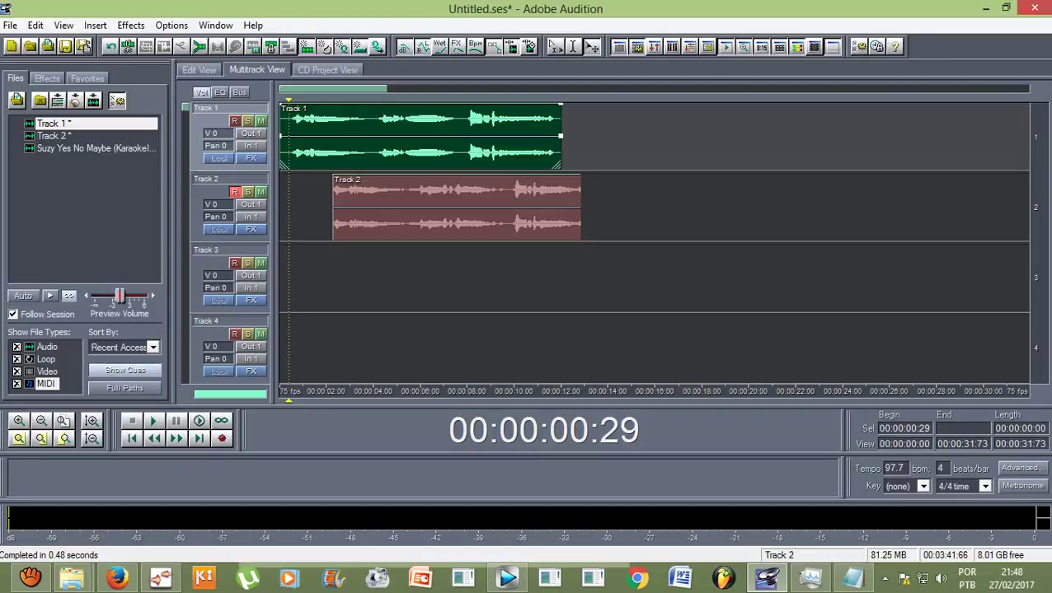
Apply Pitch Correction to the Track 2 clip and return the multitrack playhead to the start of the session.
{"action": "double_click", "coordinate": [458, 206]}
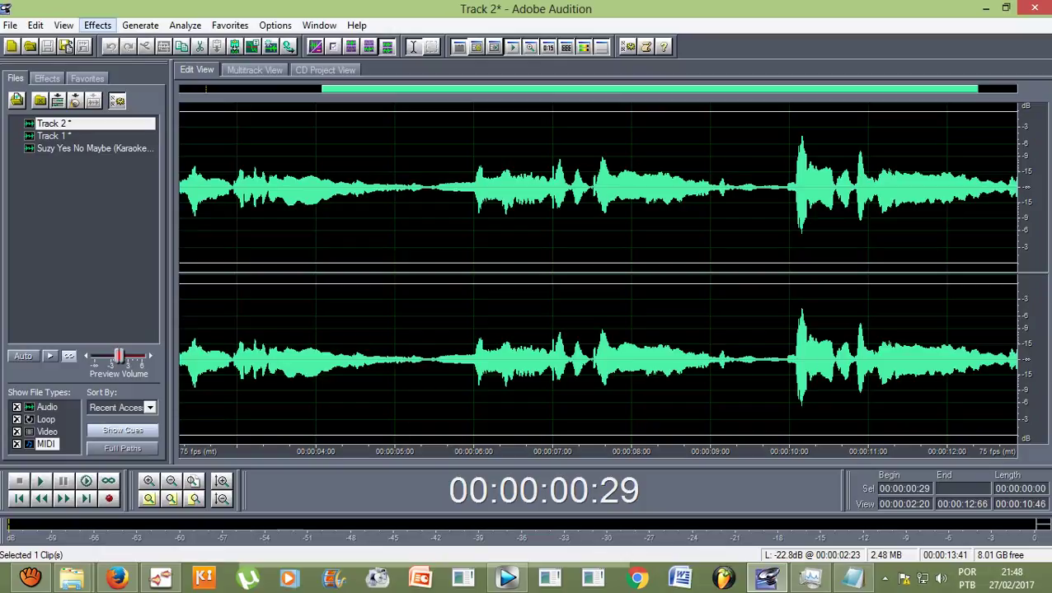
{"action": "left_click", "coordinate": [98, 25]}
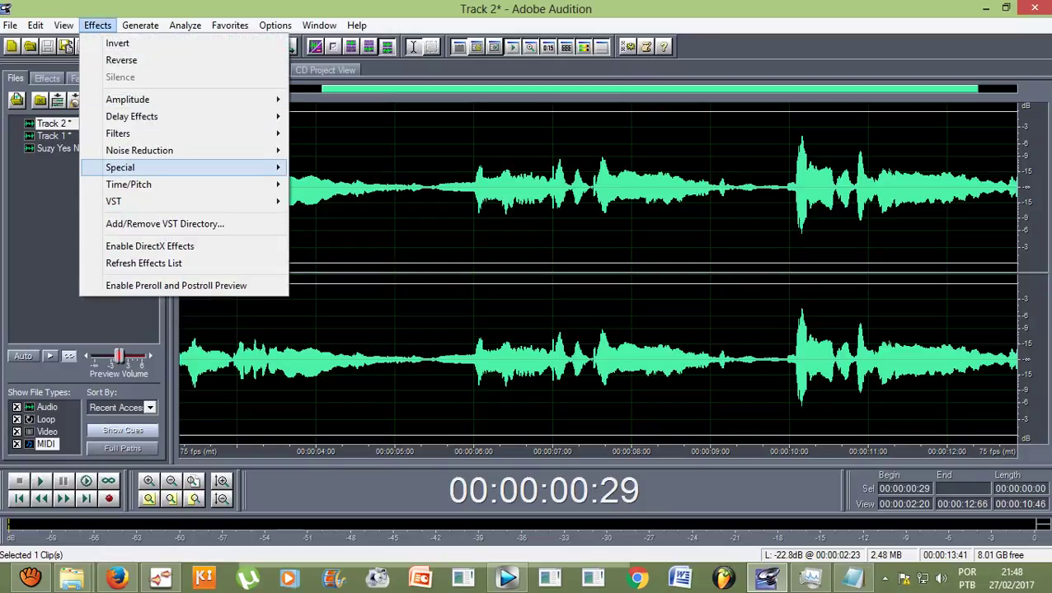
{"action": "mouse_move", "coordinate": [165, 184]}
{"action": "left_click", "coordinate": [347, 221]}
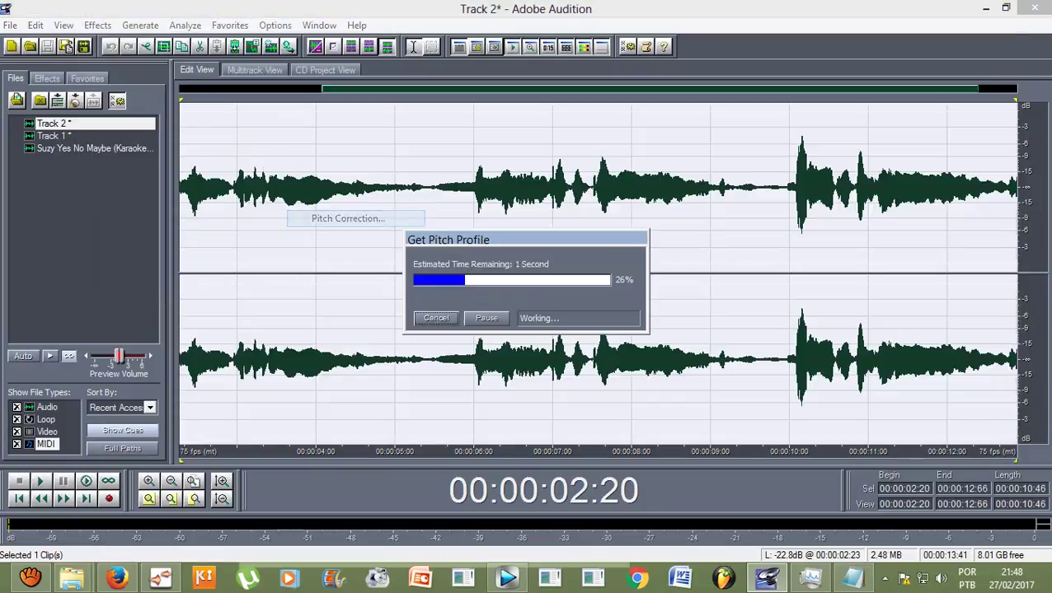
{"action": "key", "text": "Return"}
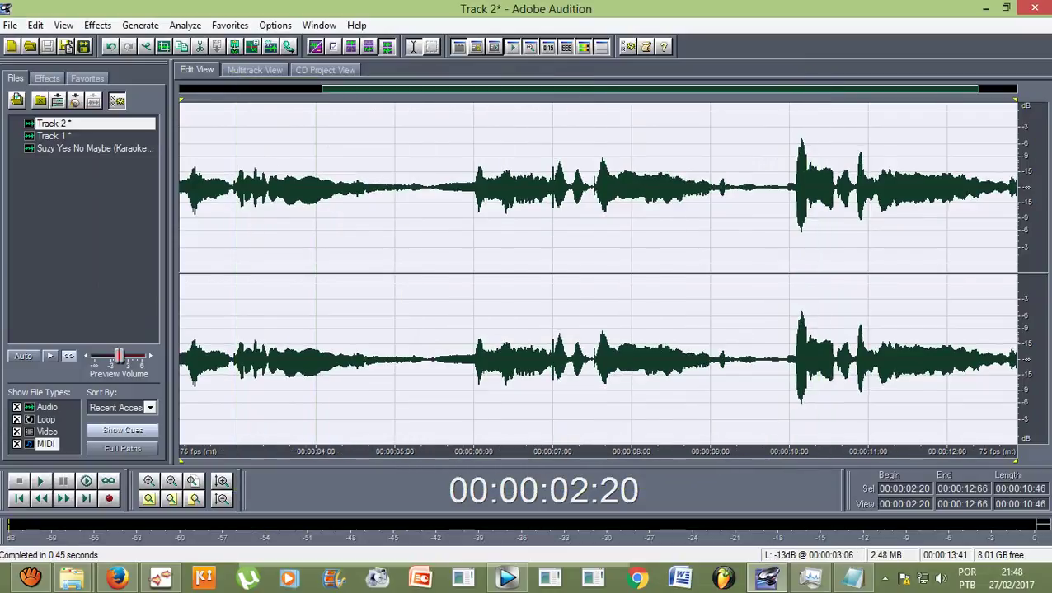
{"action": "key", "text": "F12"}
{"action": "left_click", "coordinate": [333, 100]}
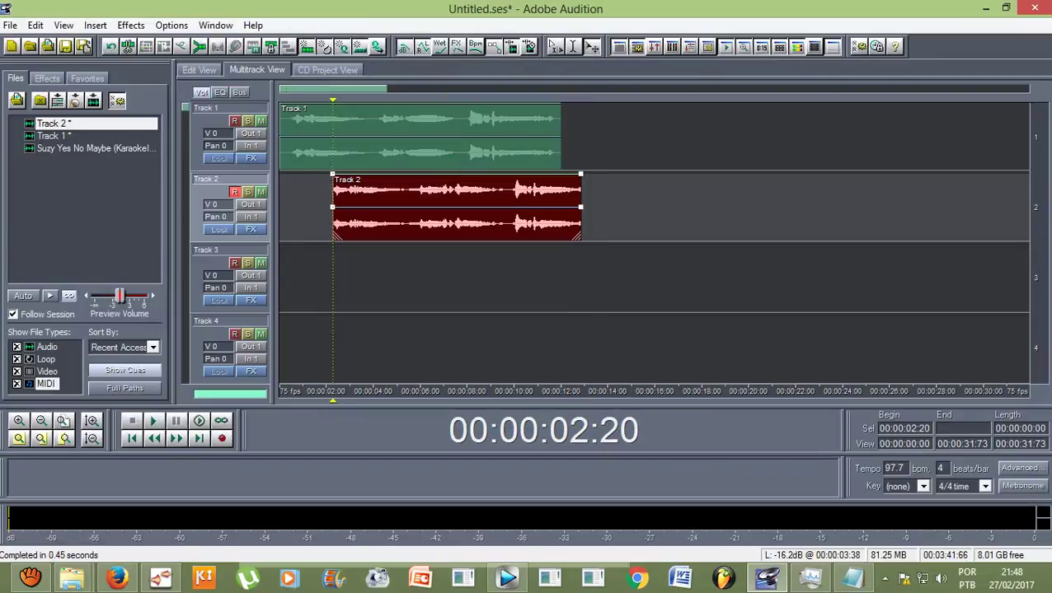
{"action": "left_click_drag", "start_coordinate": [333, 100], "coordinate": [279, 100]}
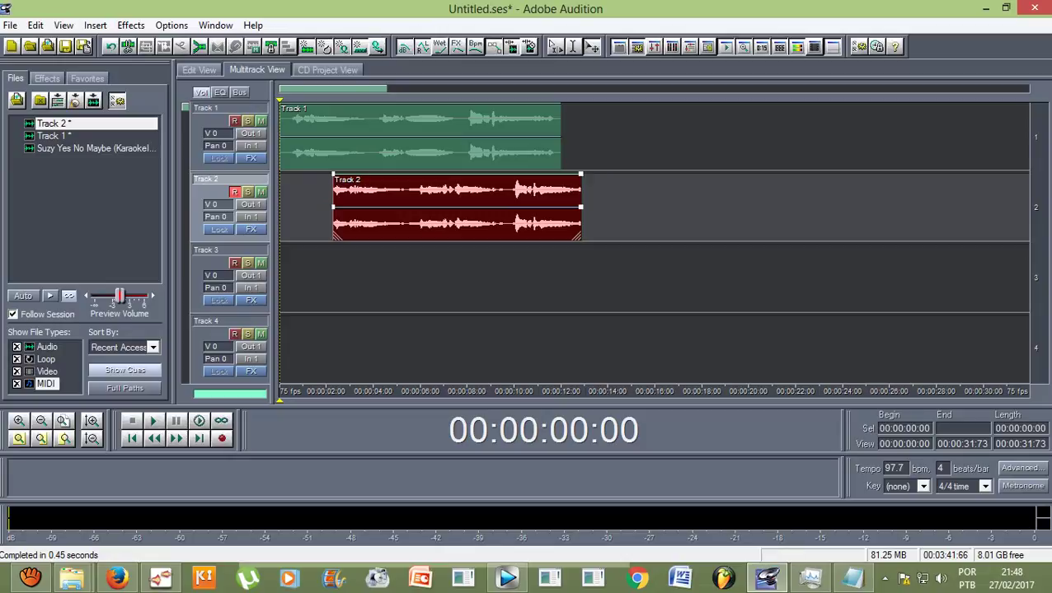
Examine the Track 1 and Track 2 clips enlarged one above the other in the multitrack session.
{"action": "key", "text": "alt+Up"}
{"action": "key", "text": "alt+equal"}
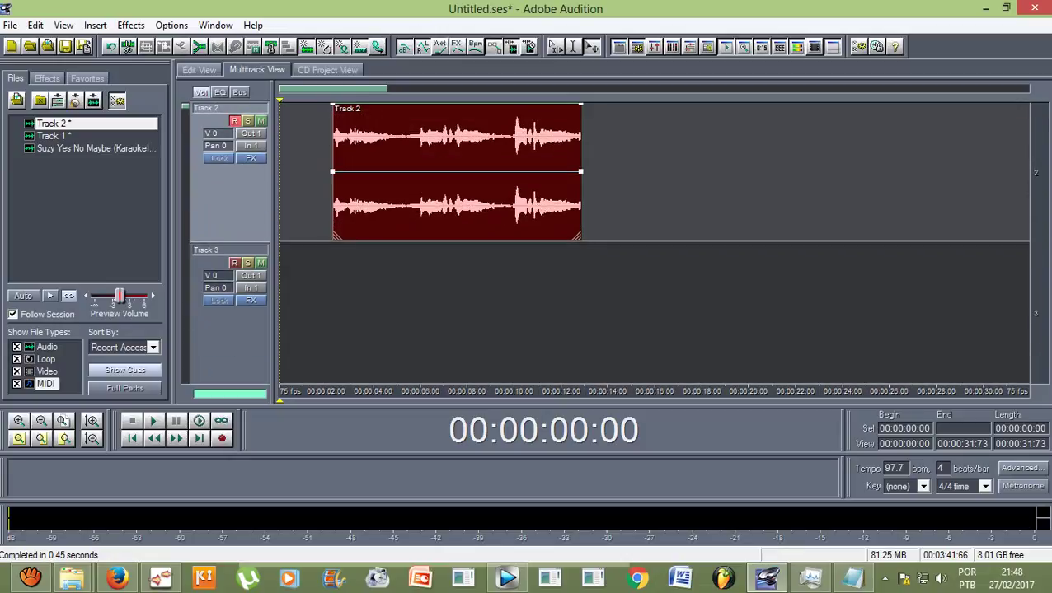
{"action": "key", "text": "equal"}
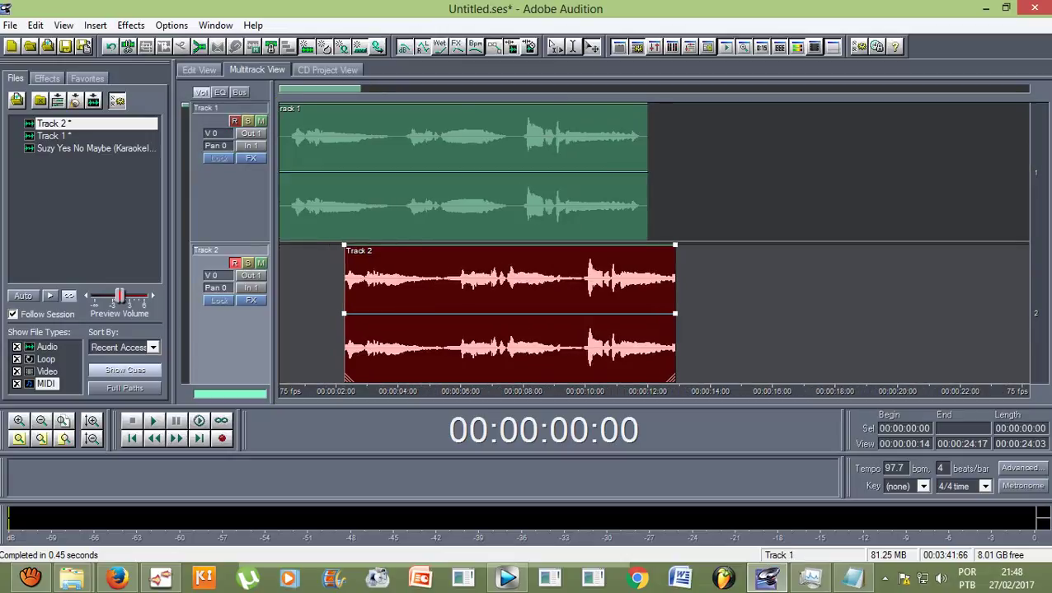
{"action": "key", "text": "Left"}
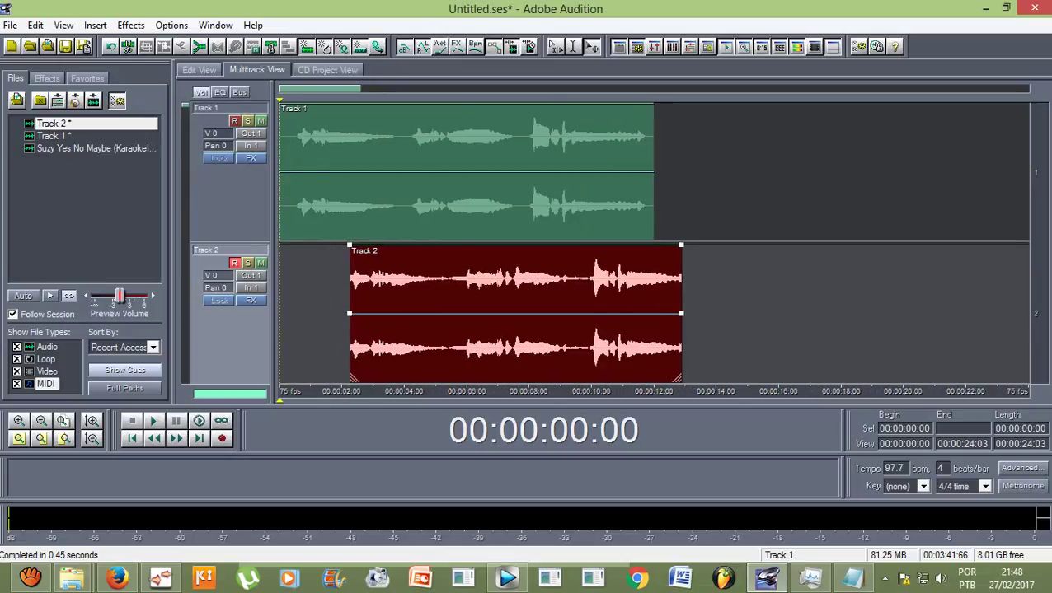
{"action": "left_click", "coordinate": [466, 172]}
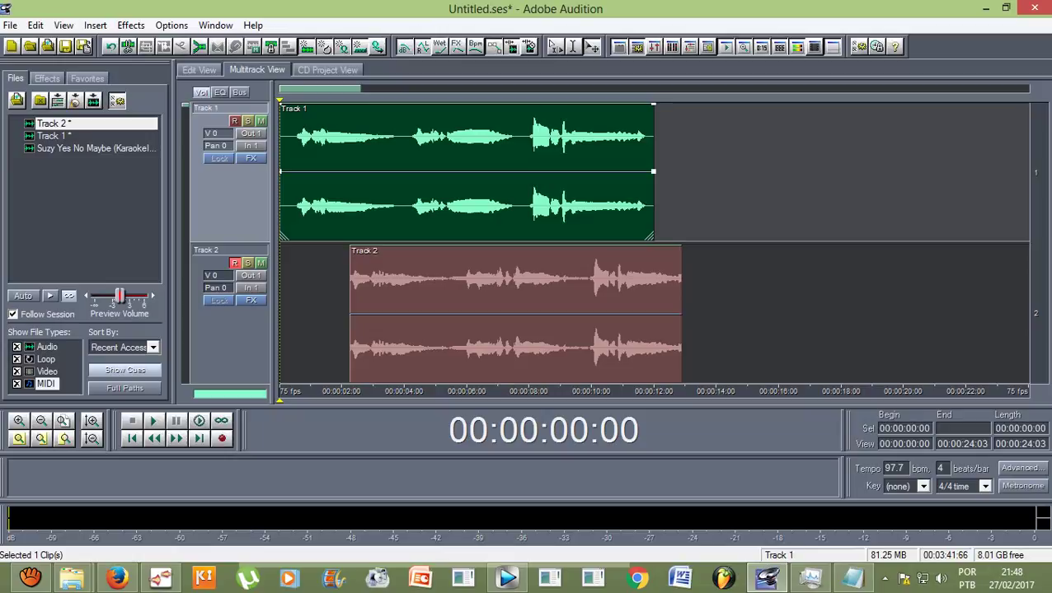
{"action": "left_click", "coordinate": [515, 313]}
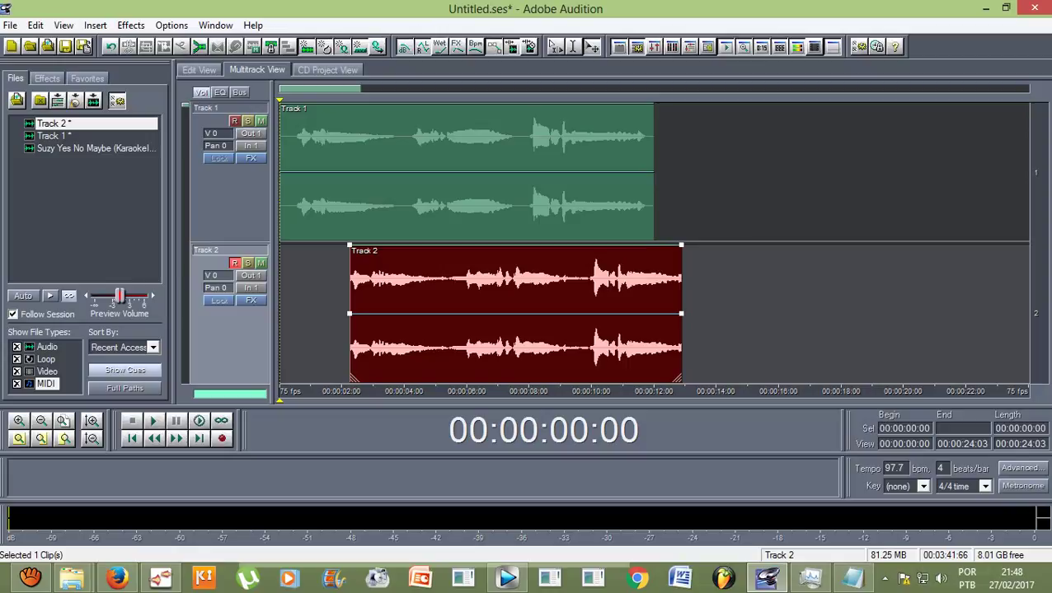
{"action": "key", "text": "alt+Down"}
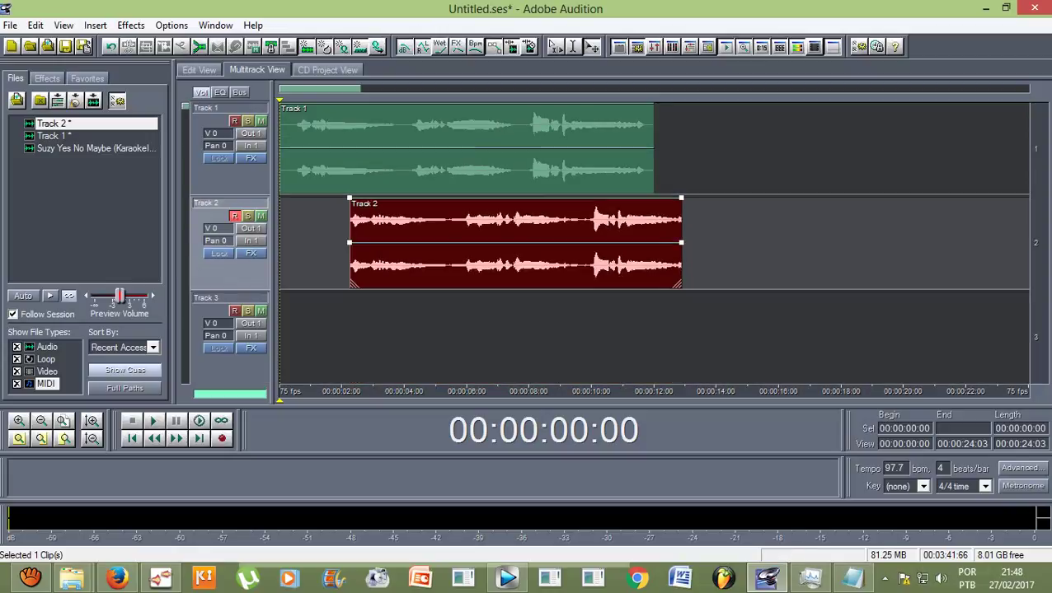
Open the Track 1 clip for waveform editing and select only its left channel from 00:00:00:15 to 00:00:12:39.
{"action": "double_click", "coordinate": [357, 149]}
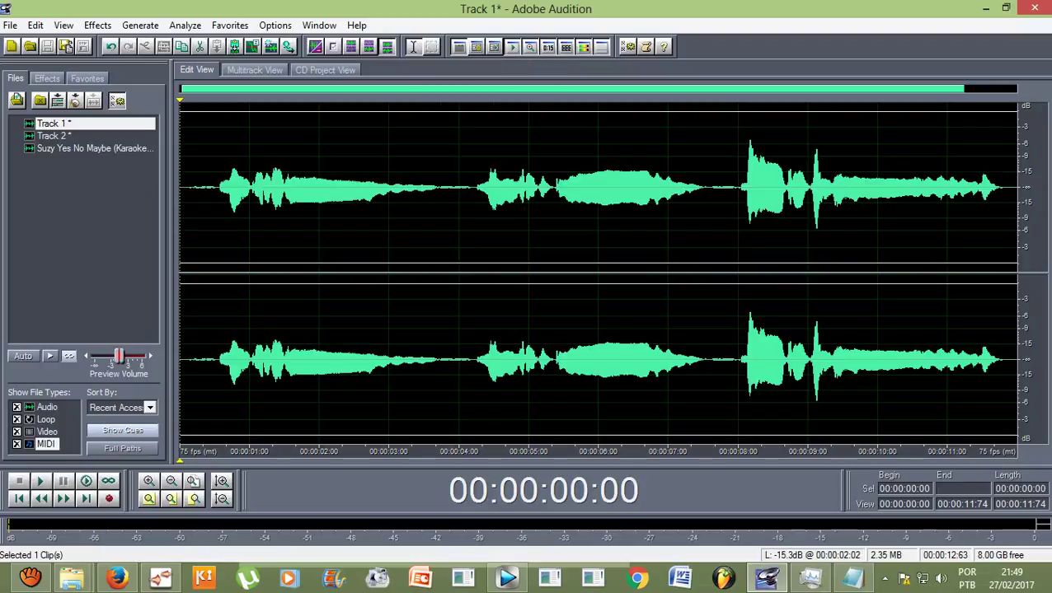
{"action": "left_click", "coordinate": [351, 47]}
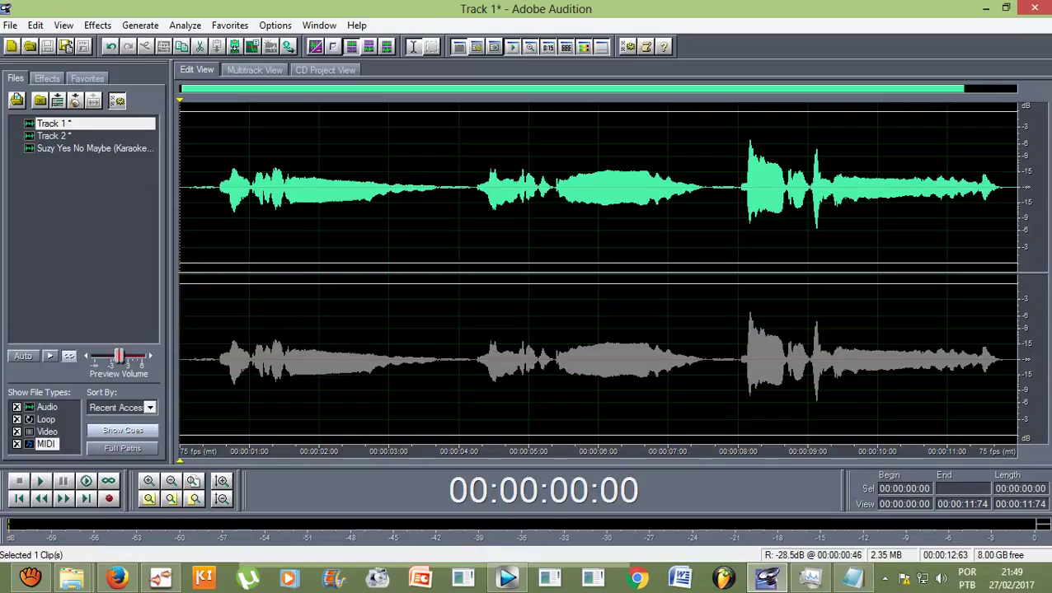
{"action": "left_click_drag", "start_coordinate": [216, 356], "coordinate": [661, 356]}
{"action": "left_click", "coordinate": [374, 356]}
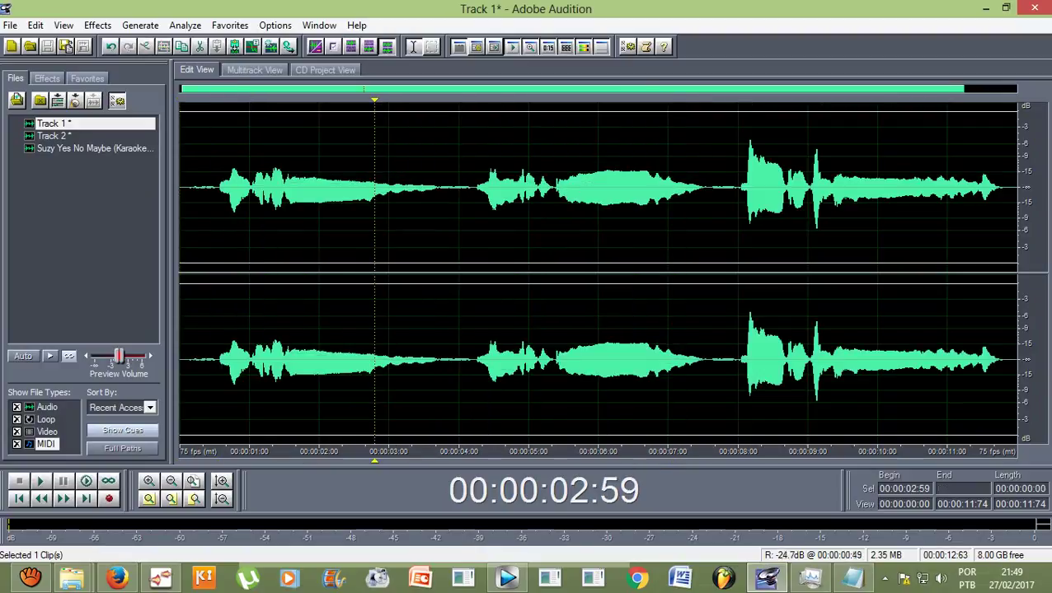
{"action": "key", "text": "ctrl+l"}
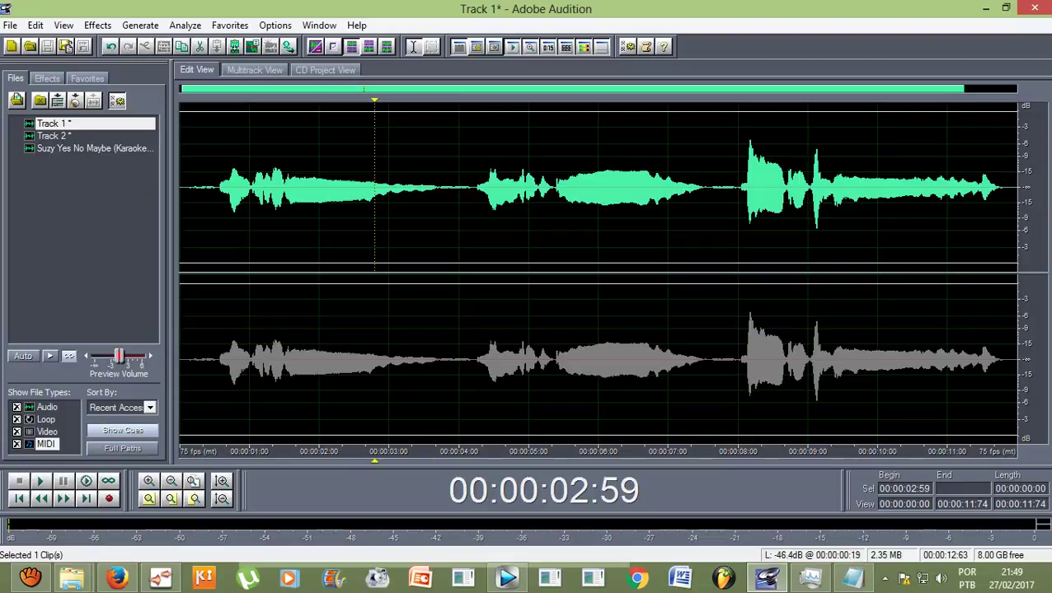
{"action": "left_click_drag", "start_coordinate": [193, 188], "coordinate": [1007, 188]}
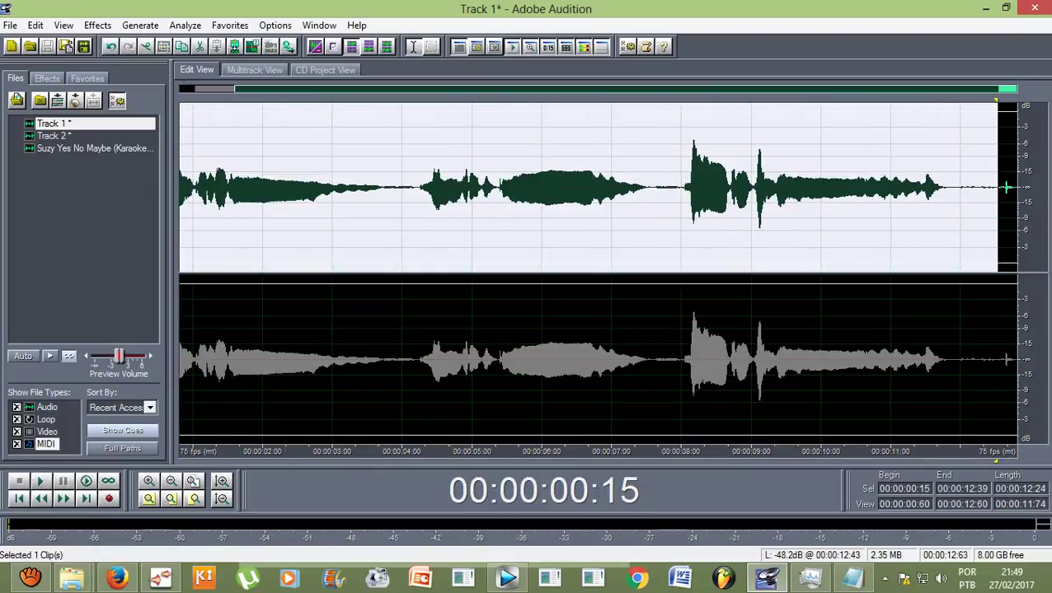
{"action": "scroll", "coordinate": [1002, 188], "scroll_direction": "down", "scroll_amount": 1}
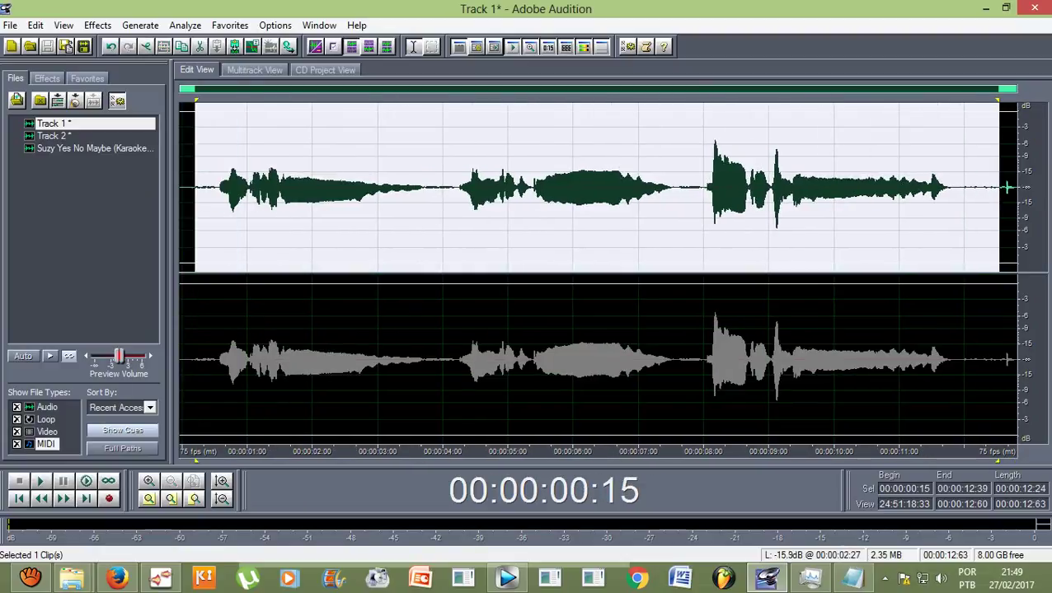
Silence the selected left-channel range of Track 1 and play the waveform from 00:00:00:24.
{"action": "left_click", "coordinate": [97, 25]}
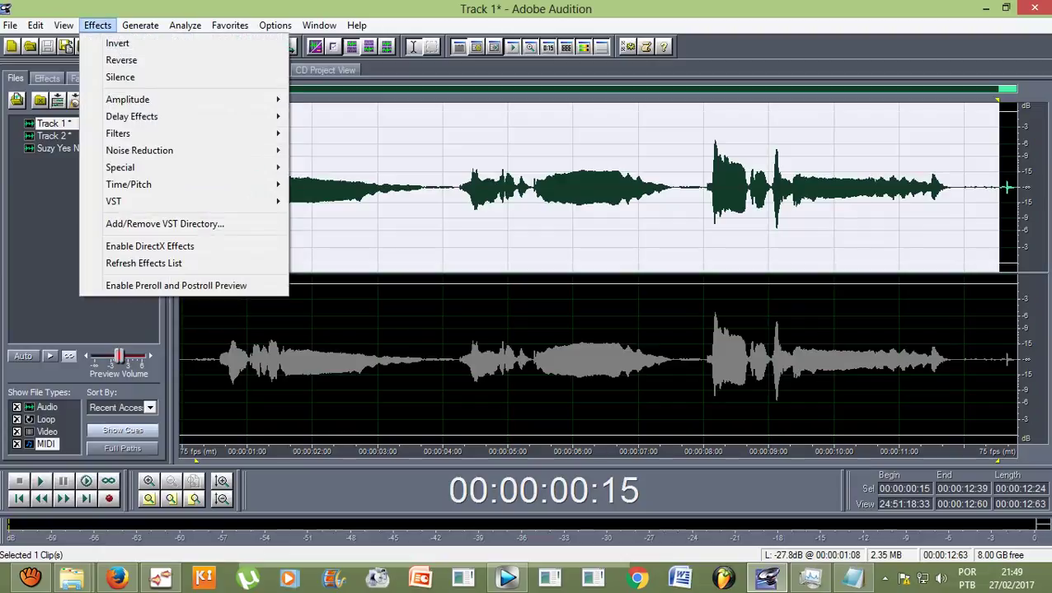
{"action": "left_click", "coordinate": [117, 78]}
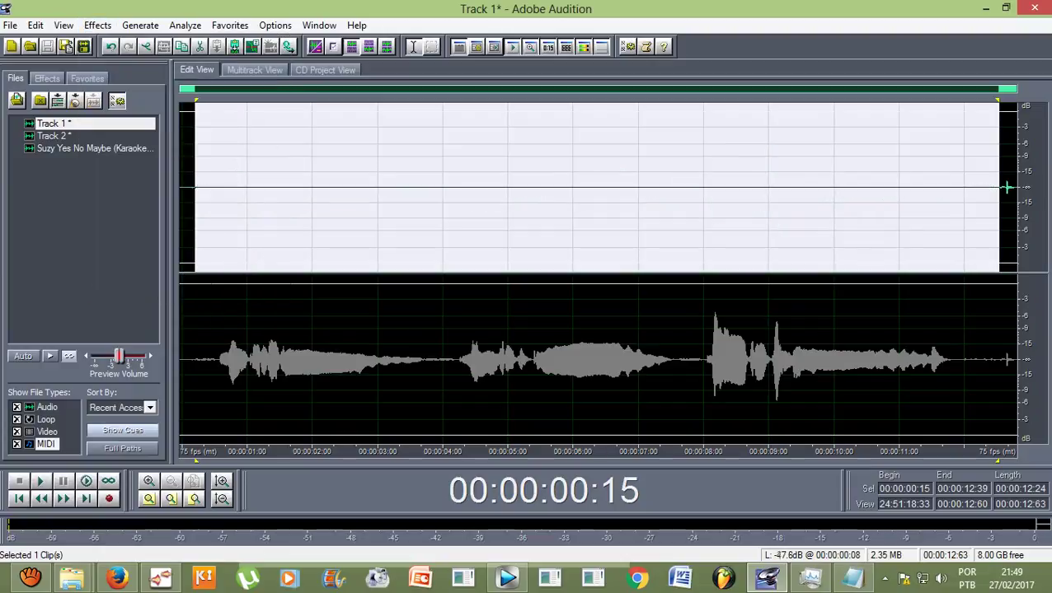
{"action": "left_click", "coordinate": [203, 189]}
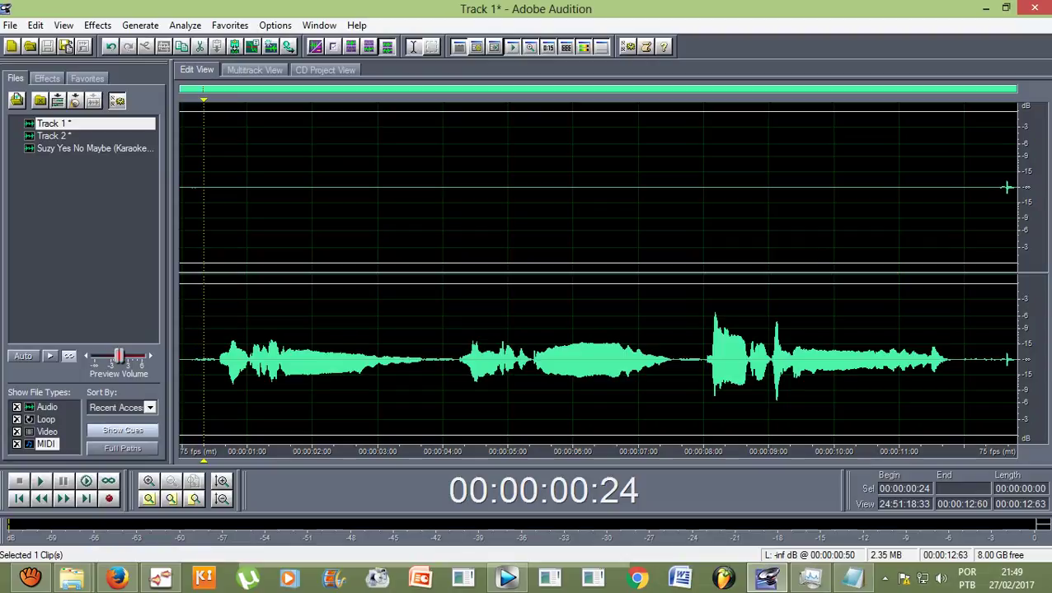
{"action": "key", "text": "space"}
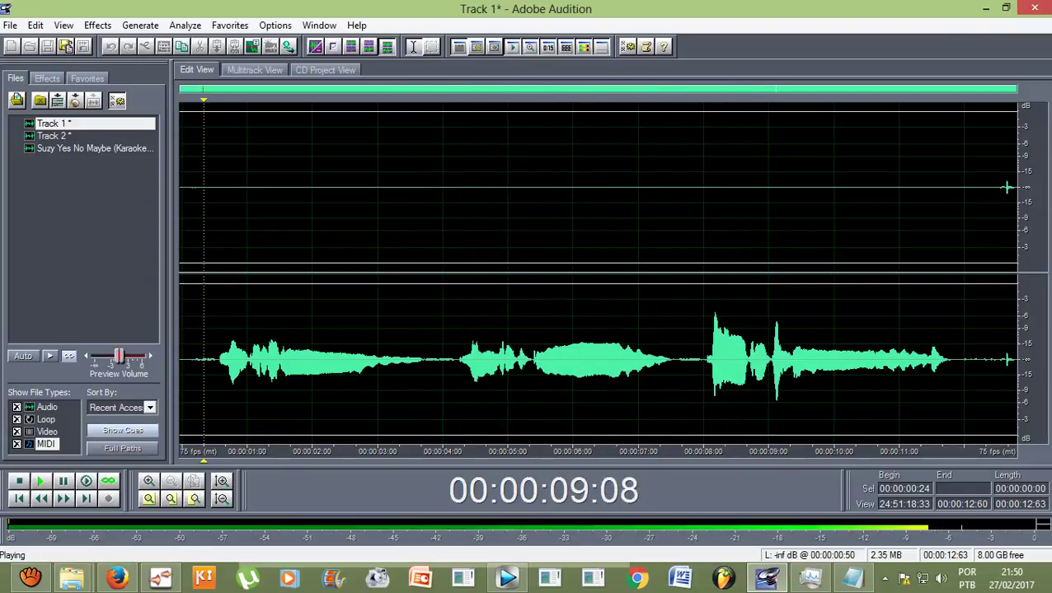
{"action": "key", "text": "space"}
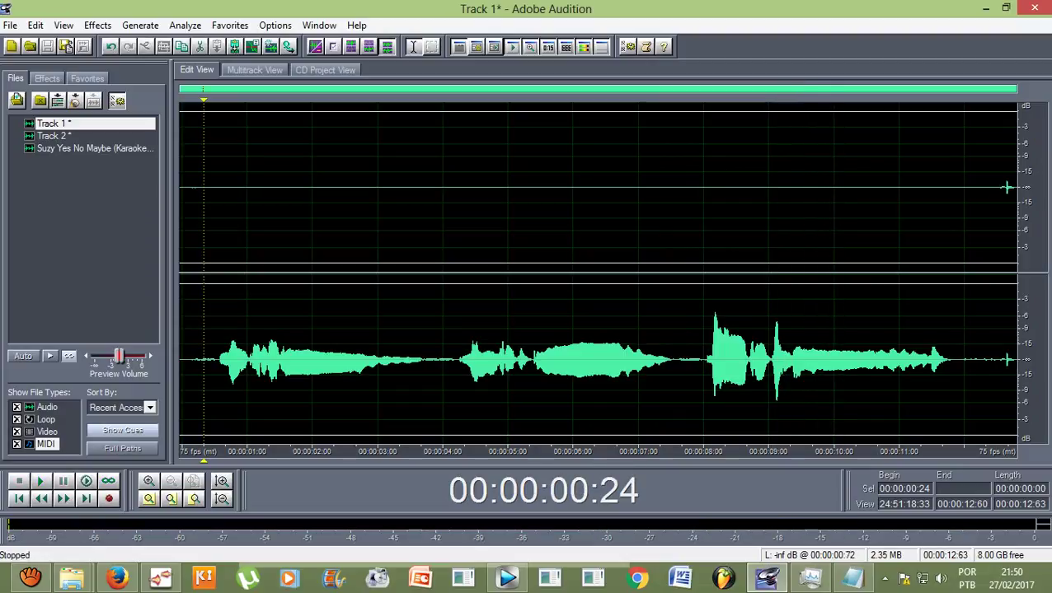
Open the Track 2 clip from the multitrack session for waveform editing, with only its right channel enabled.
{"action": "left_click", "coordinate": [255, 69]}
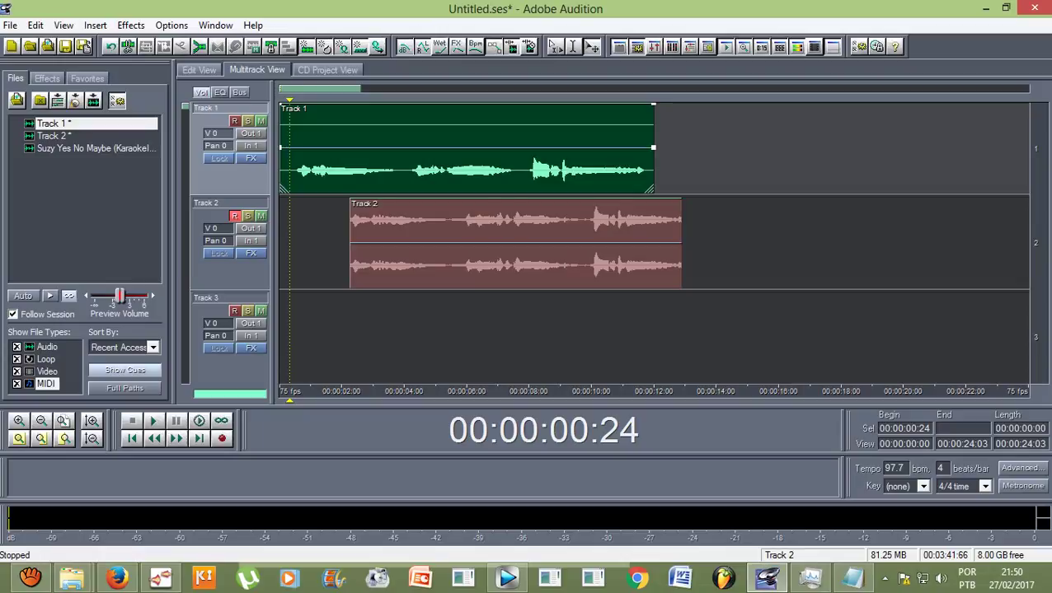
{"action": "double_click", "coordinate": [394, 239]}
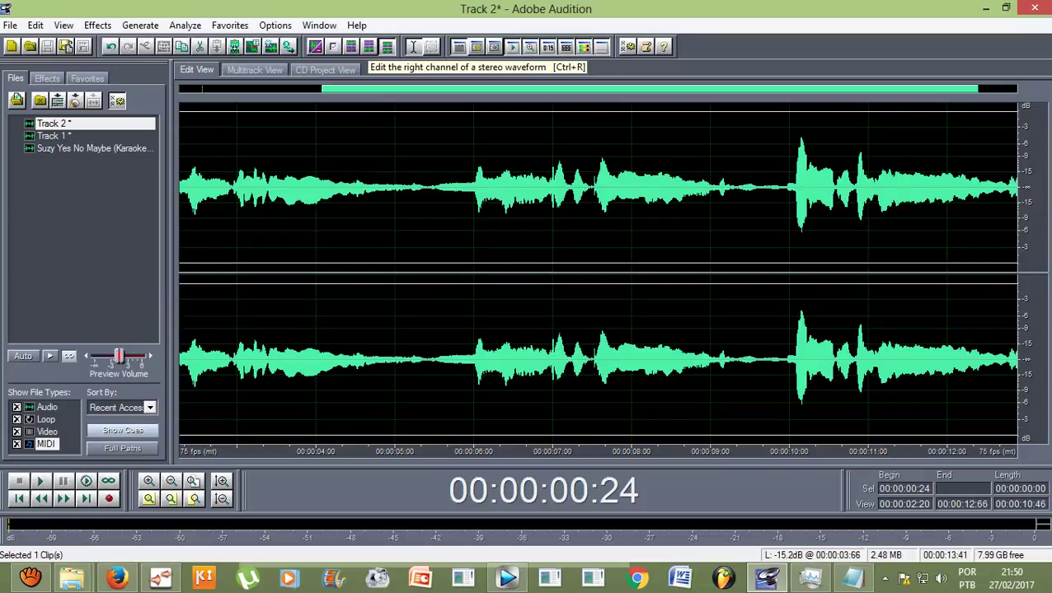
{"action": "left_click", "coordinate": [386, 46]}
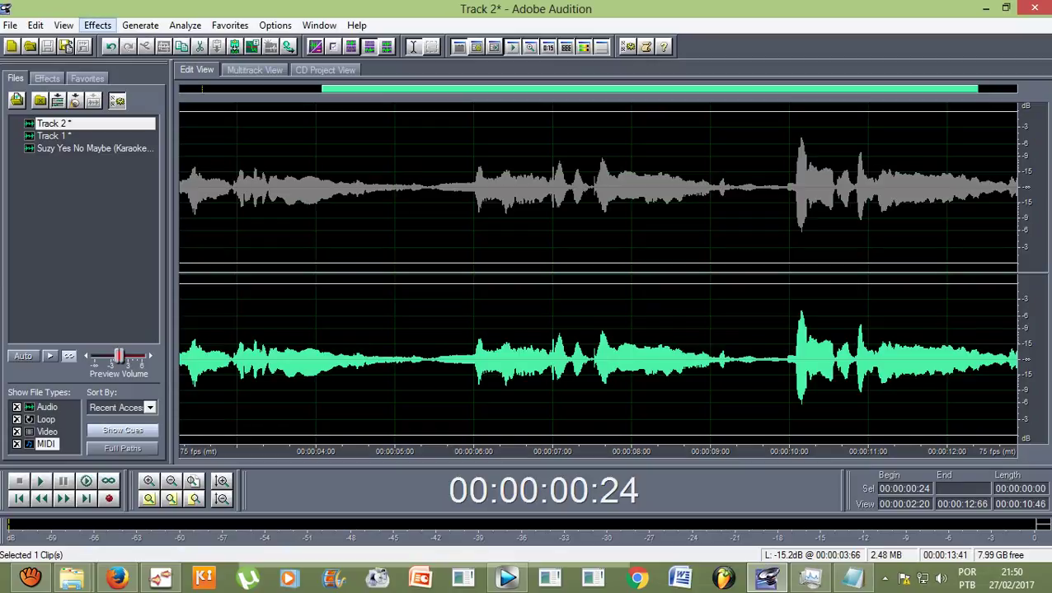
{"action": "left_click", "coordinate": [97, 25]}
{"action": "key", "text": "Escape"}
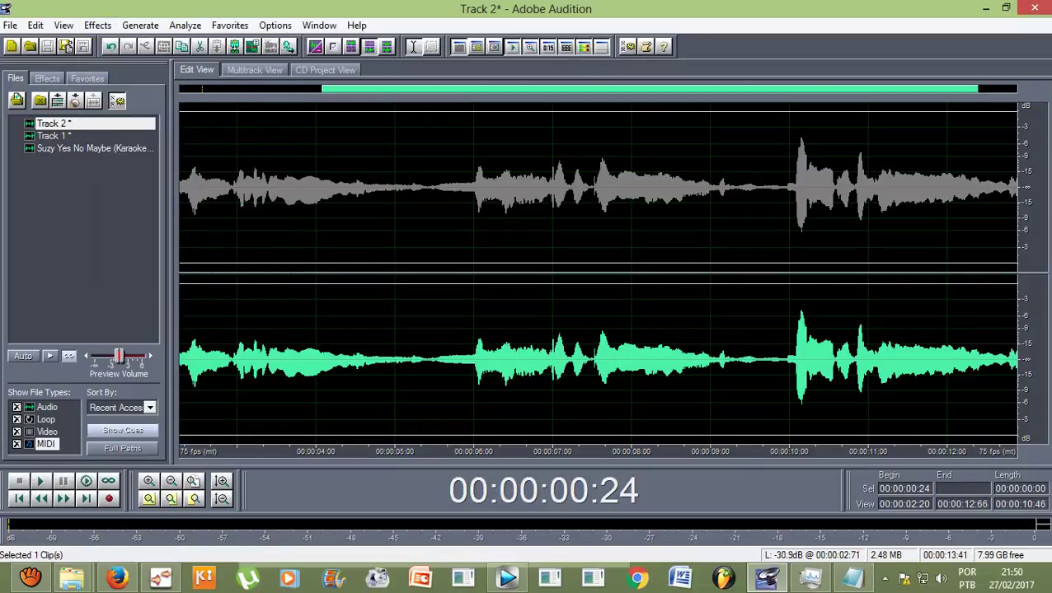
Select only the left channel of Track 2 from 00:00:00:31 to 00:00:13:11.
{"action": "left_click", "coordinate": [232, 186]}
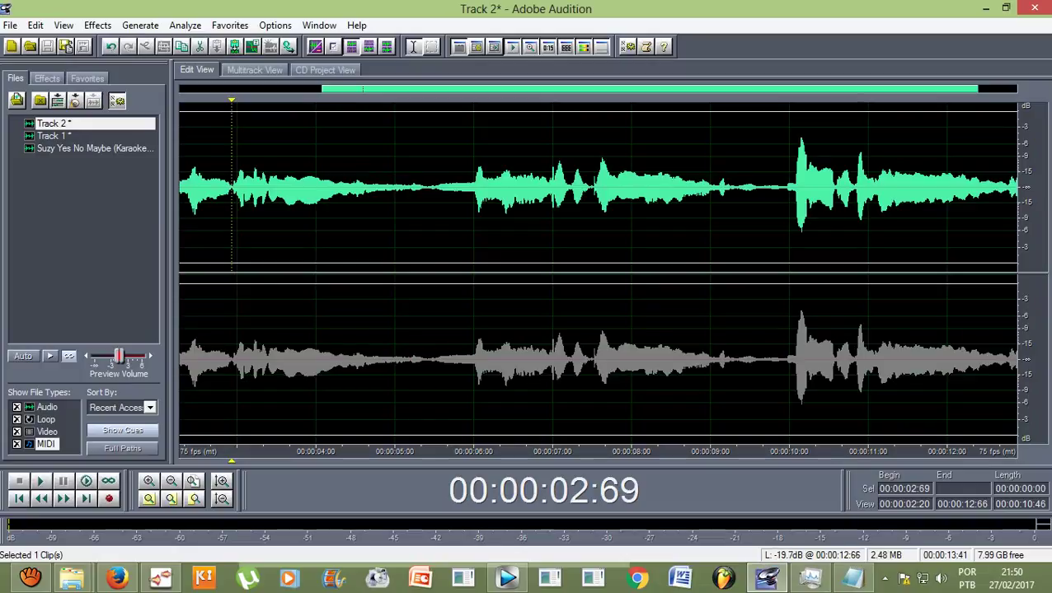
{"action": "left_click_drag", "start_coordinate": [1013, 188], "coordinate": [185, 124]}
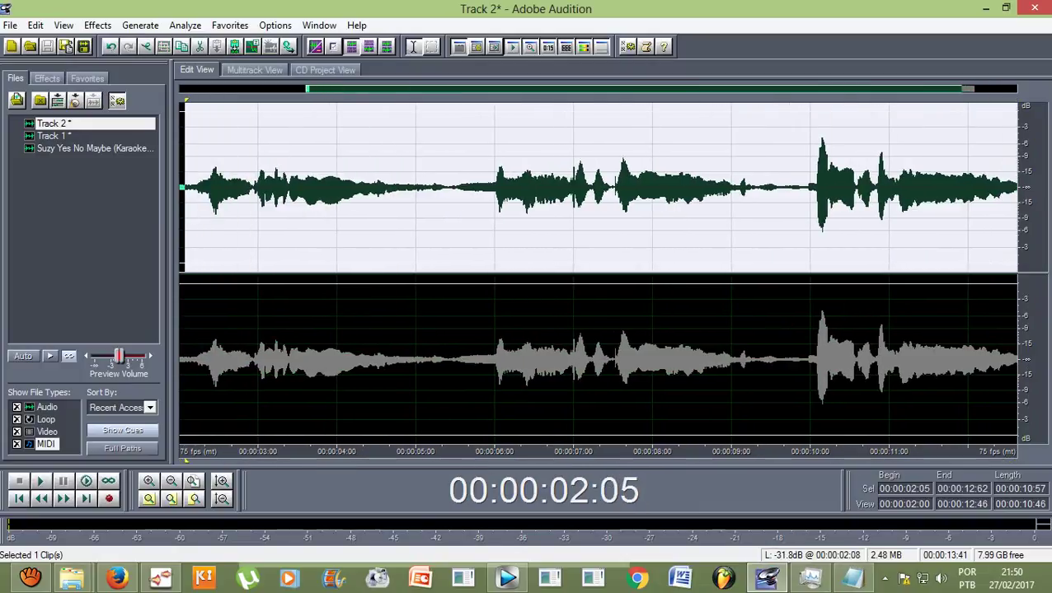
{"action": "left_click", "coordinate": [388, 188]}
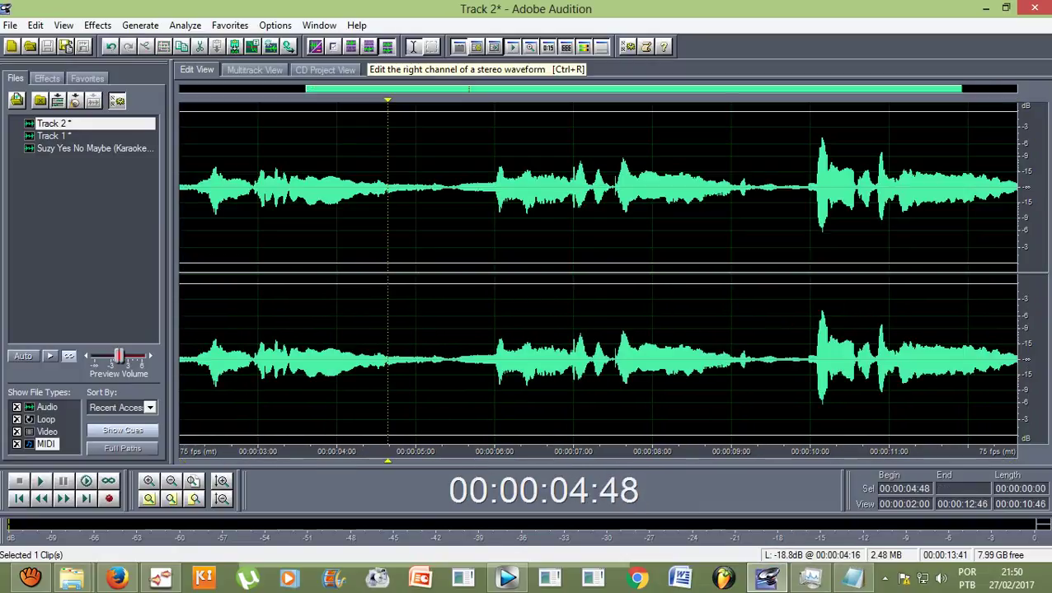
{"action": "left_click", "coordinate": [368, 46]}
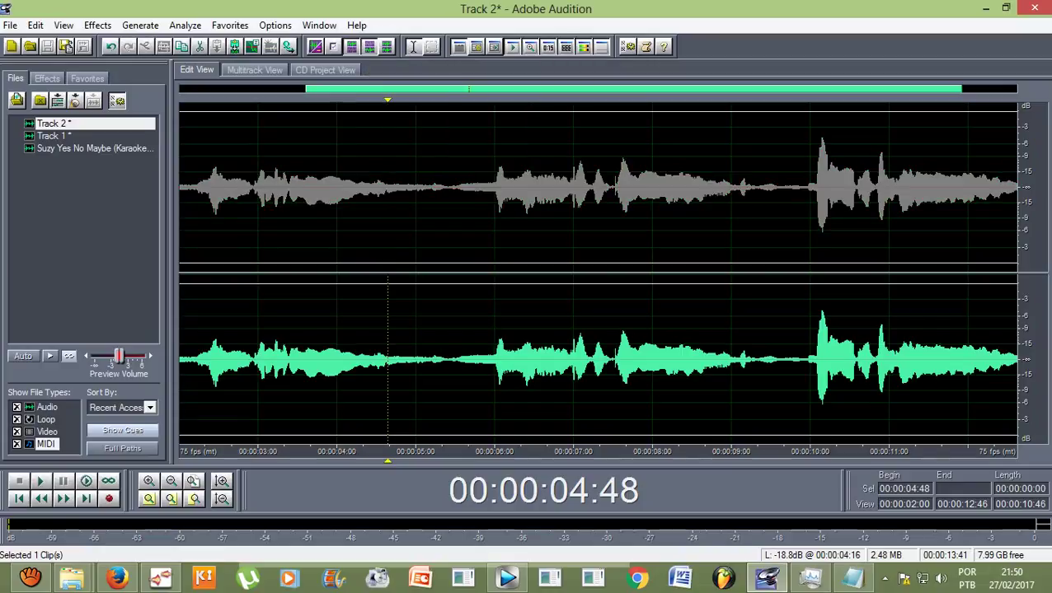
{"action": "left_click", "coordinate": [351, 46]}
{"action": "left_click", "coordinate": [369, 46]}
{"action": "left_click_drag", "start_coordinate": [181, 187], "coordinate": [1013, 187]}
{"action": "left_click_drag", "start_coordinate": [1012, 272], "coordinate": [1014, 123]}
{"action": "scroll", "coordinate": [827, 187], "scroll_direction": "down", "scroll_amount": 1}
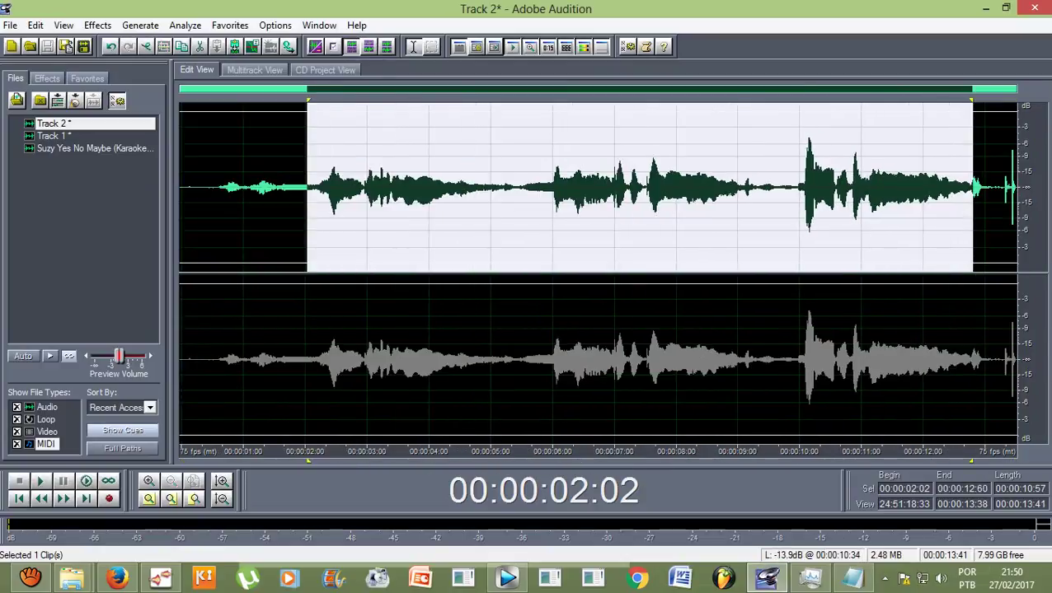
{"action": "left_click_drag", "start_coordinate": [308, 100], "coordinate": [208, 100]}
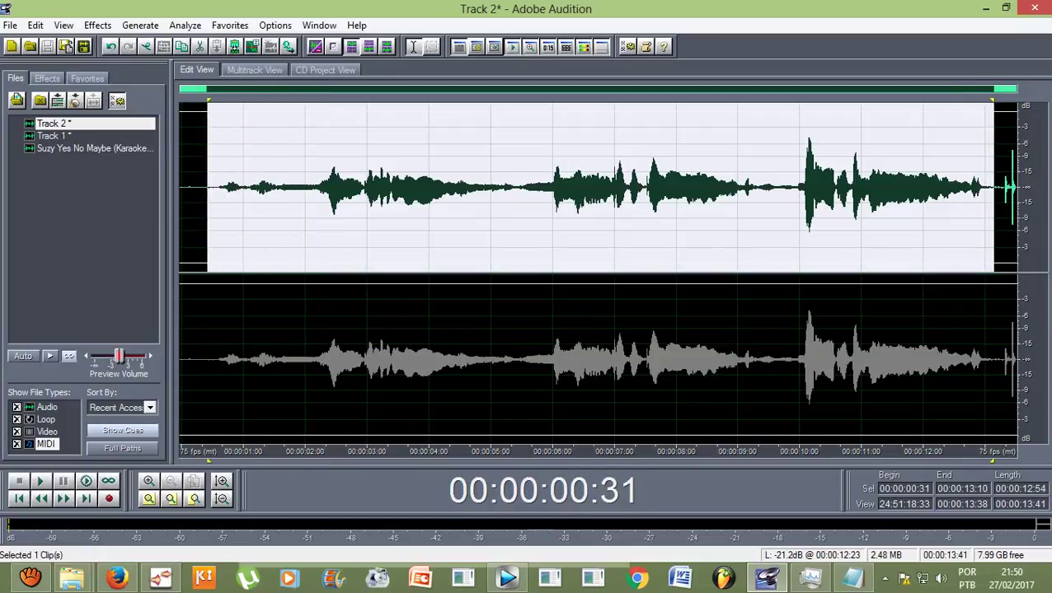
Silence the selected left-channel range of Track 2 and return to the multitrack session.
{"action": "left_click", "coordinate": [98, 25]}
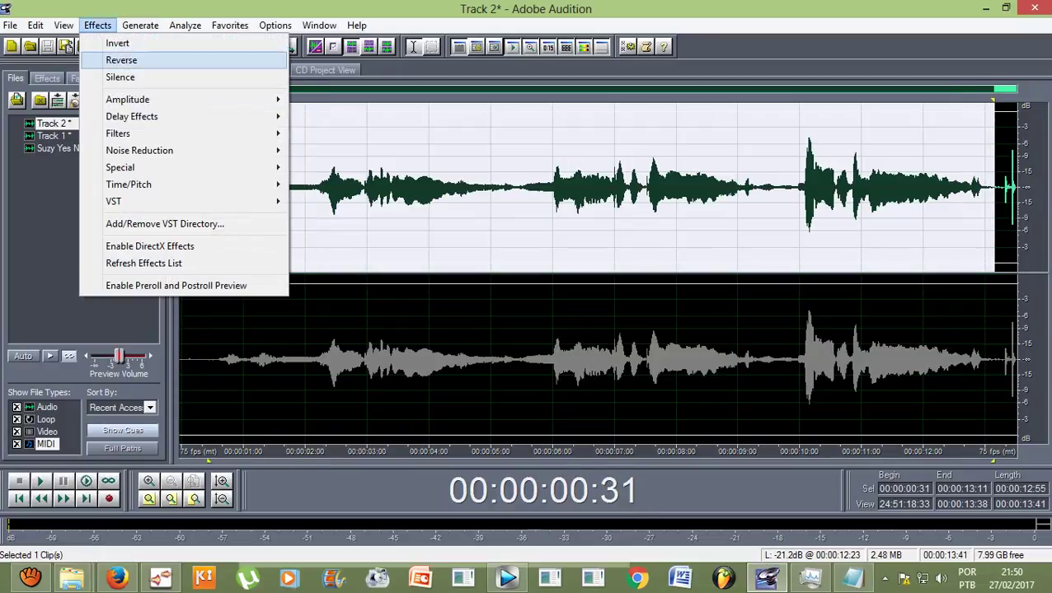
{"action": "left_click", "coordinate": [119, 76]}
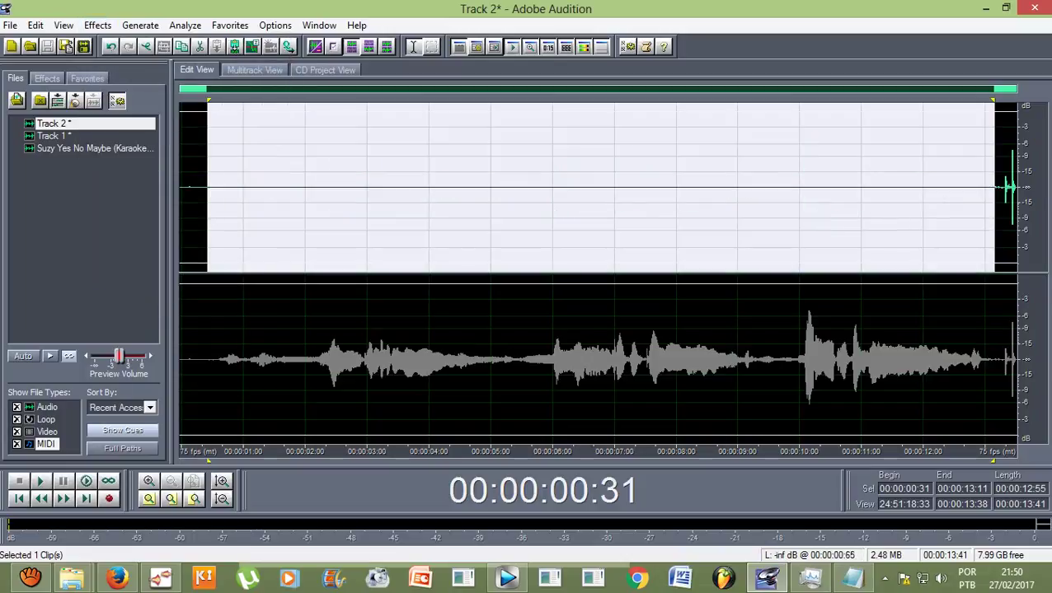
{"action": "left_click", "coordinate": [197, 206]}
{"action": "left_click", "coordinate": [255, 70]}
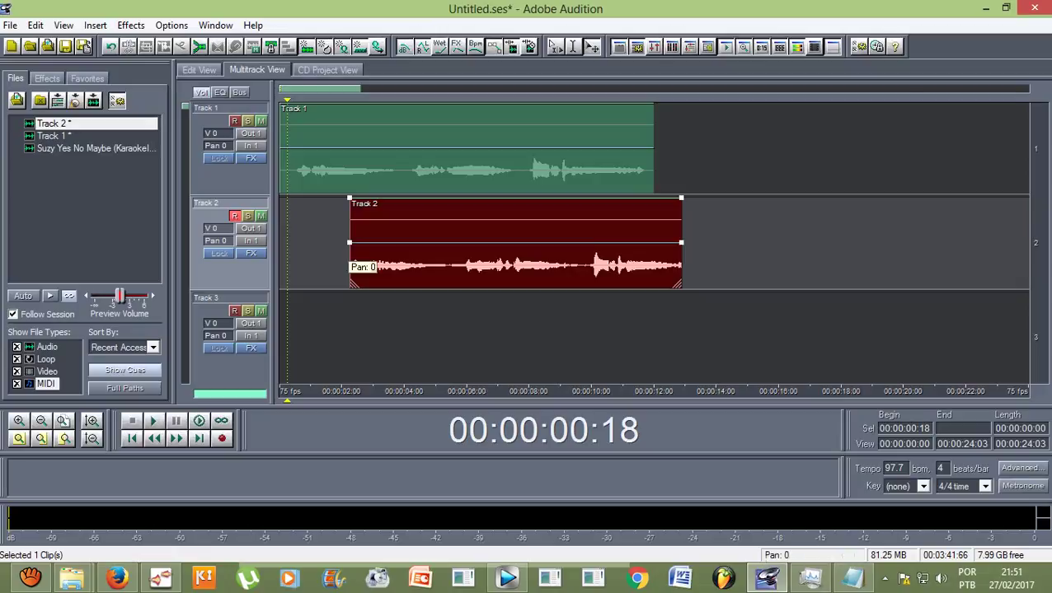
Reopen the Track 2 clip for waveform editing and undo the left-channel silence.
{"action": "double_click", "coordinate": [427, 233]}
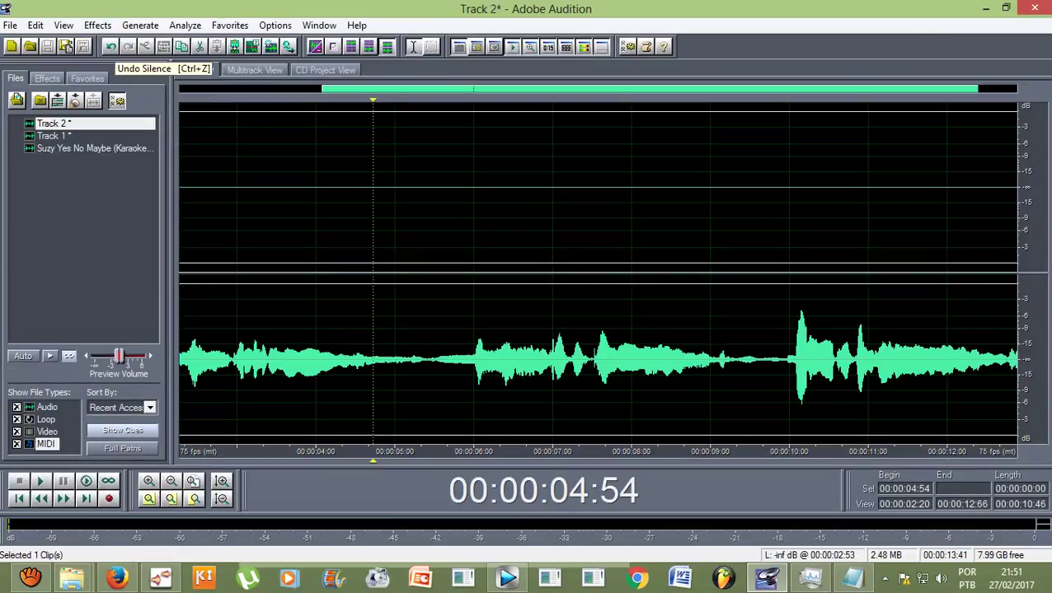
{"action": "left_click", "coordinate": [110, 46]}
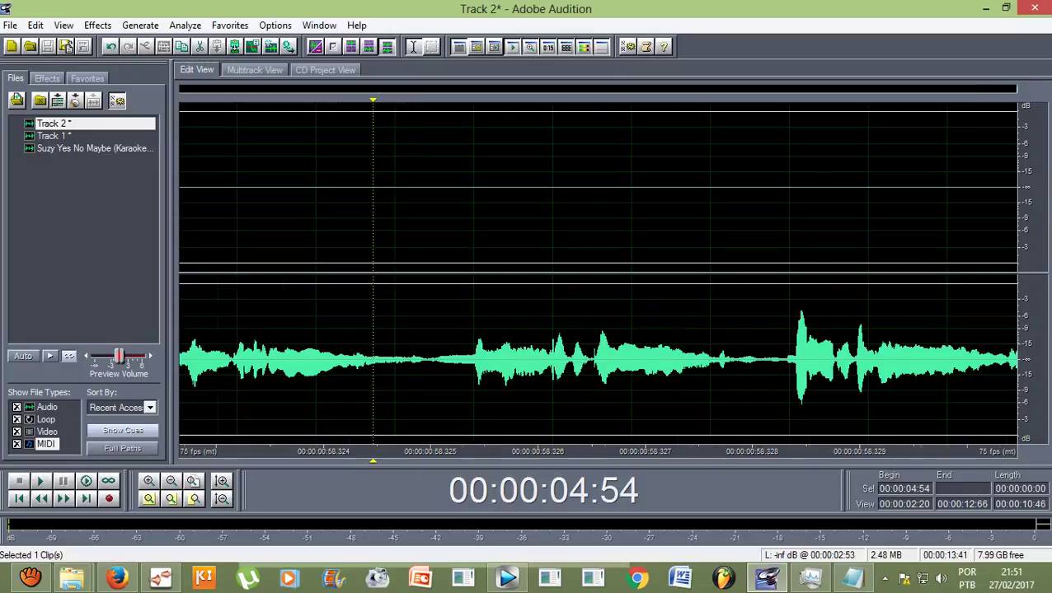
{"action": "left_click", "coordinate": [344, 357]}
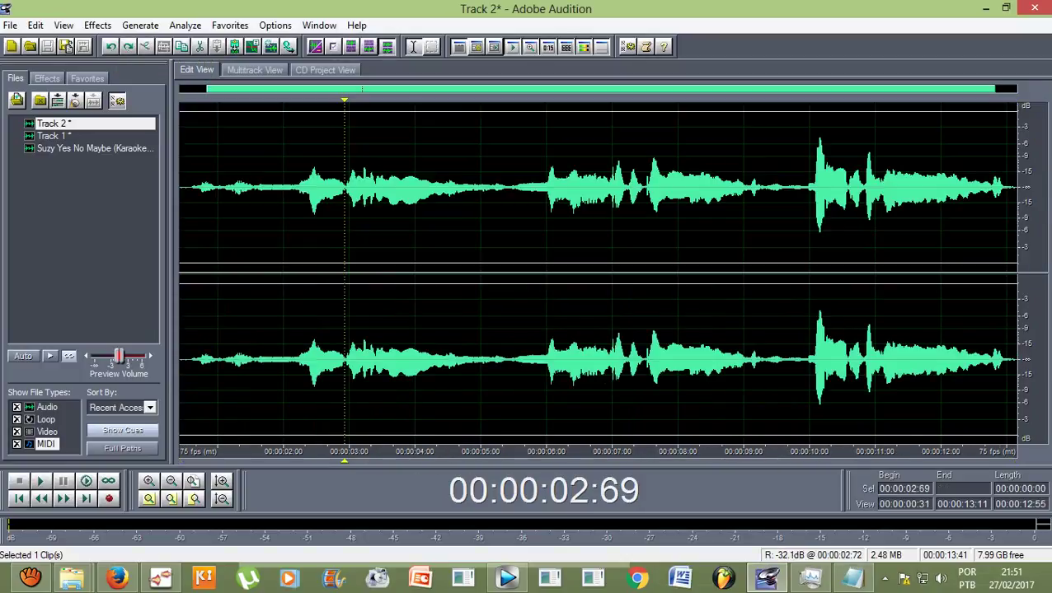
Select only the right channel of Track 2 from 00:00:00:31 to 00:00:13:27.
{"action": "left_click_drag", "start_coordinate": [180, 357], "coordinate": [1015, 412]}
{"action": "left_click_drag", "start_coordinate": [1015, 363], "coordinate": [1012, 361]}
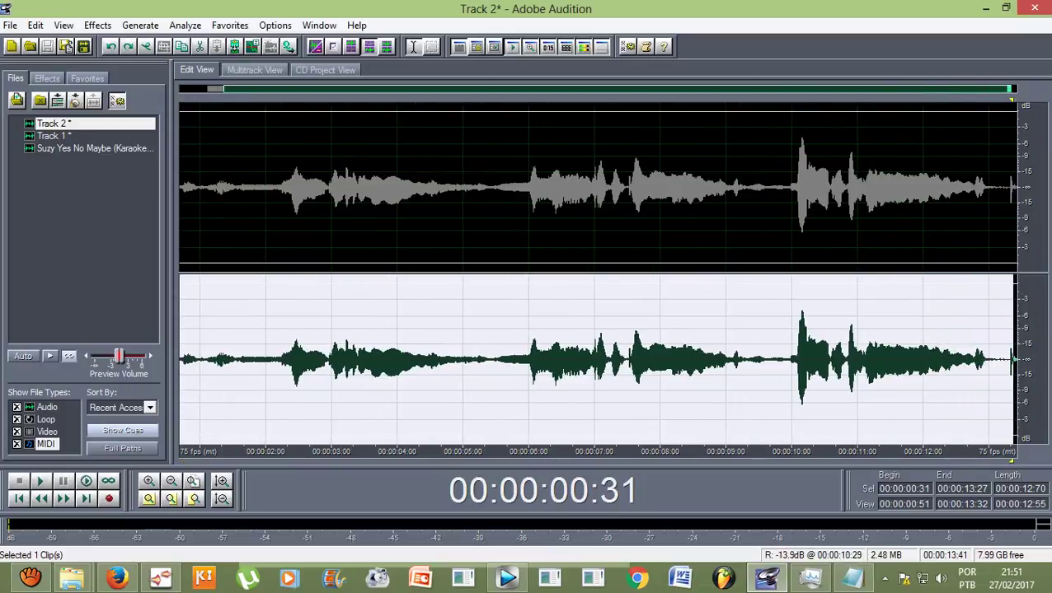
{"action": "scroll", "coordinate": [399, 203], "scroll_direction": "down", "scroll_amount": 1}
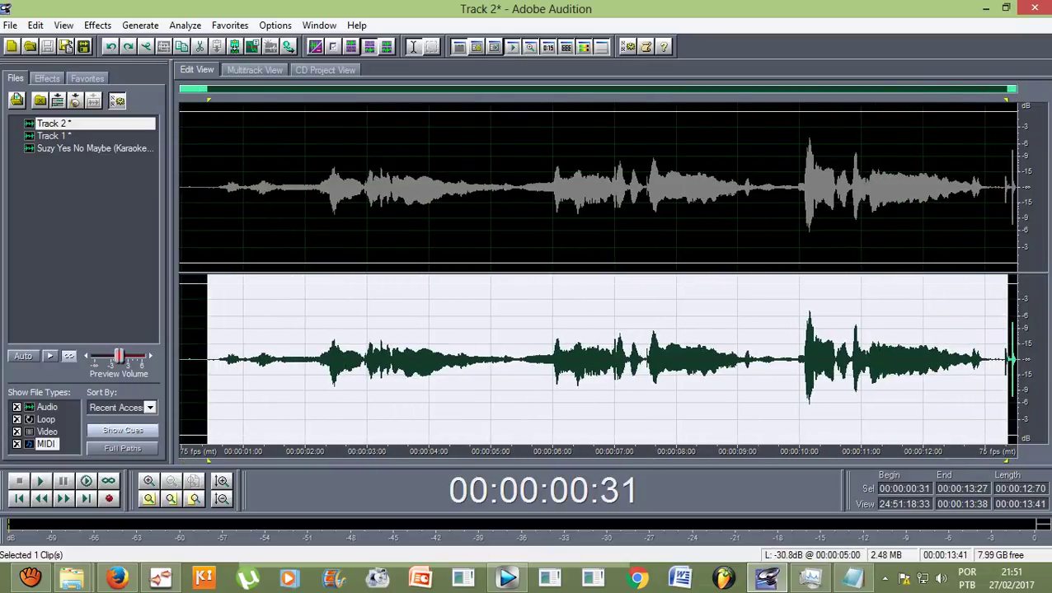
Silence the selected right-channel range of Track 2 and return to the multitrack session.
{"action": "left_click", "coordinate": [97, 25]}
{"action": "left_click", "coordinate": [119, 77]}
{"action": "left_click", "coordinate": [202, 189]}
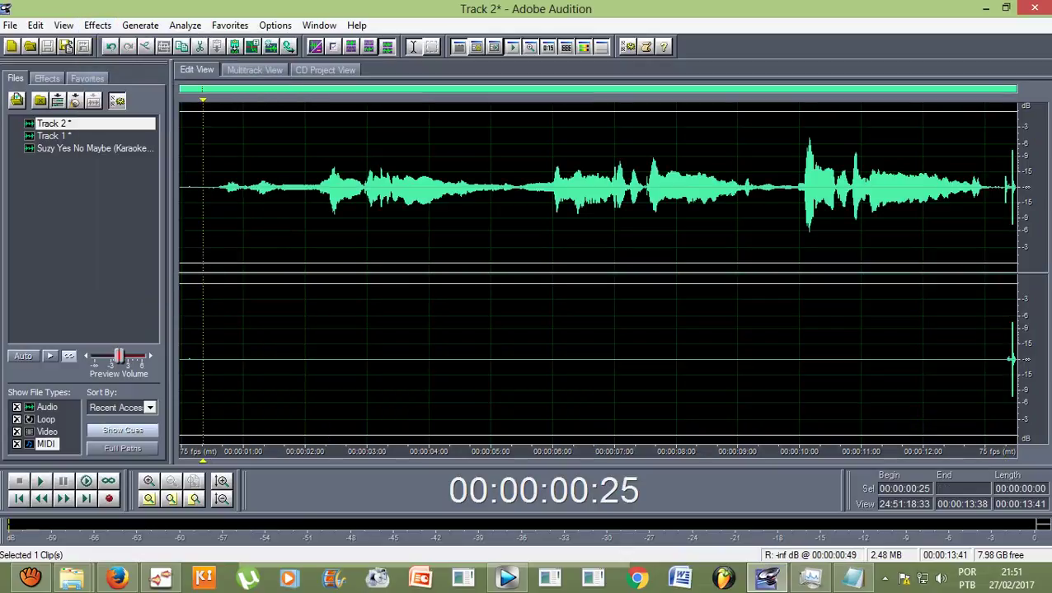
{"action": "left_click", "coordinate": [255, 70]}
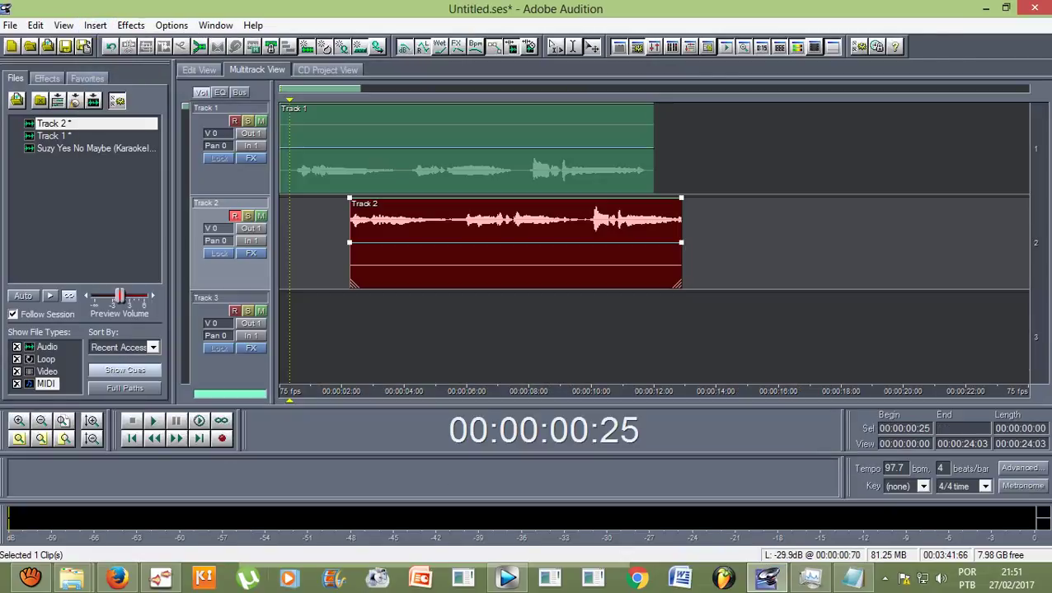
Select the Track 1 and Track 2 clips together and mix them down to a new stereo waveform.
{"action": "left_click", "coordinate": [467, 148]}
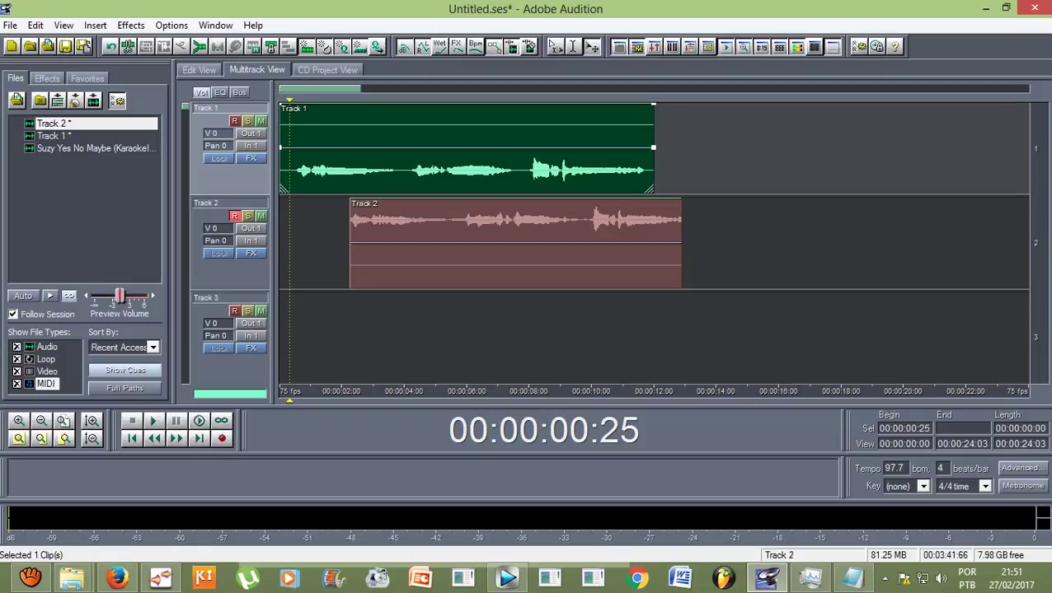
{"action": "left_click", "coordinate": [516, 243]}
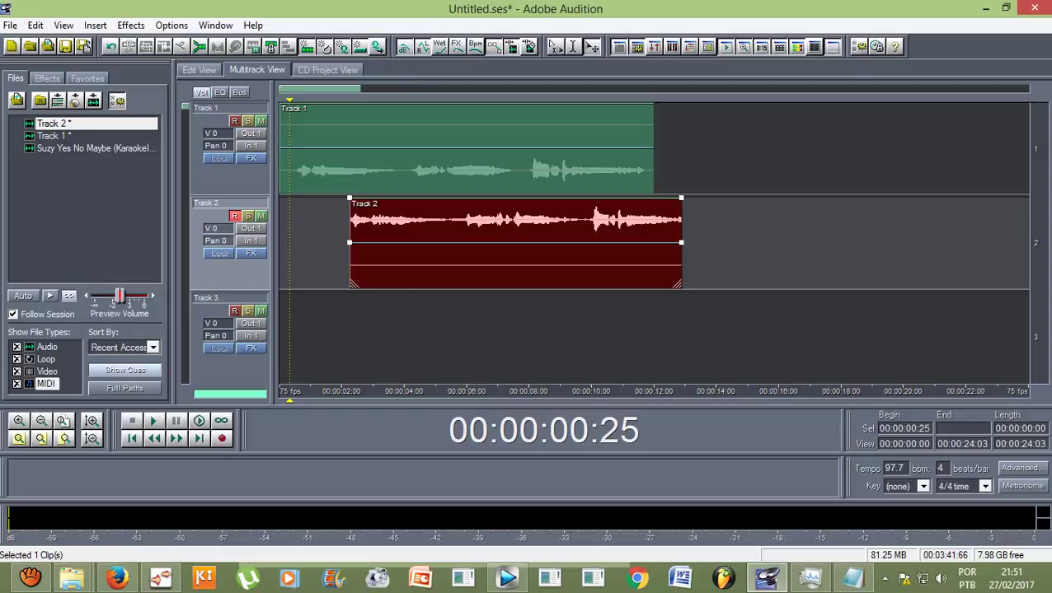
{"action": "left_click", "coordinate": [466, 148], "text": "ctrl"}
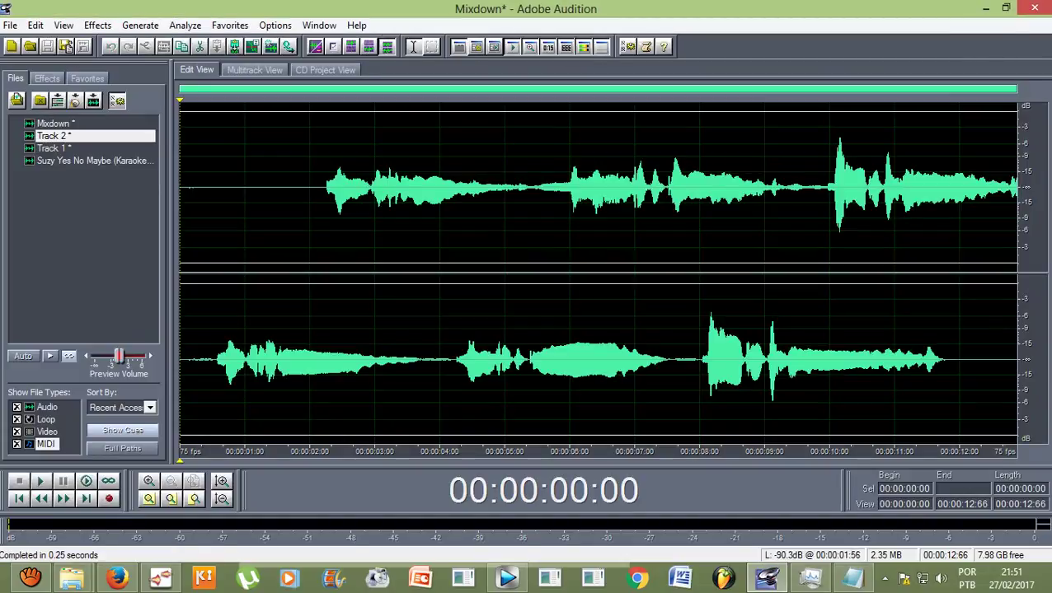
Highlight the mixdown's right and left channels separately, and play the full stereo mix from 00:00:00:09.
{"action": "left_click", "coordinate": [353, 362]}
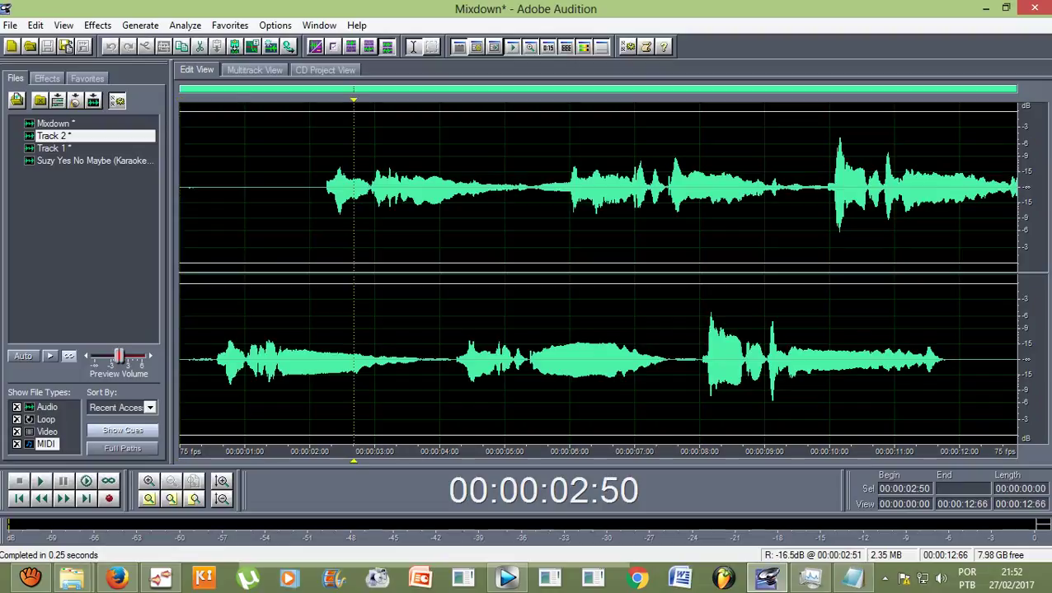
{"action": "left_click_drag", "start_coordinate": [188, 371], "coordinate": [999, 421]}
{"action": "left_click_drag", "start_coordinate": [212, 247], "coordinate": [1019, 123]}
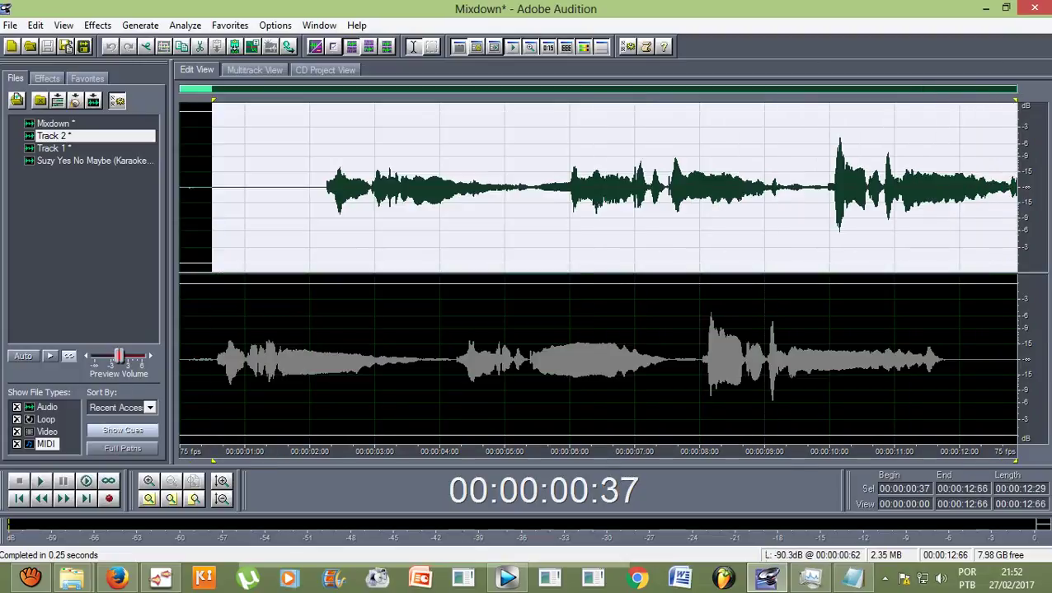
{"action": "left_click", "coordinate": [188, 188]}
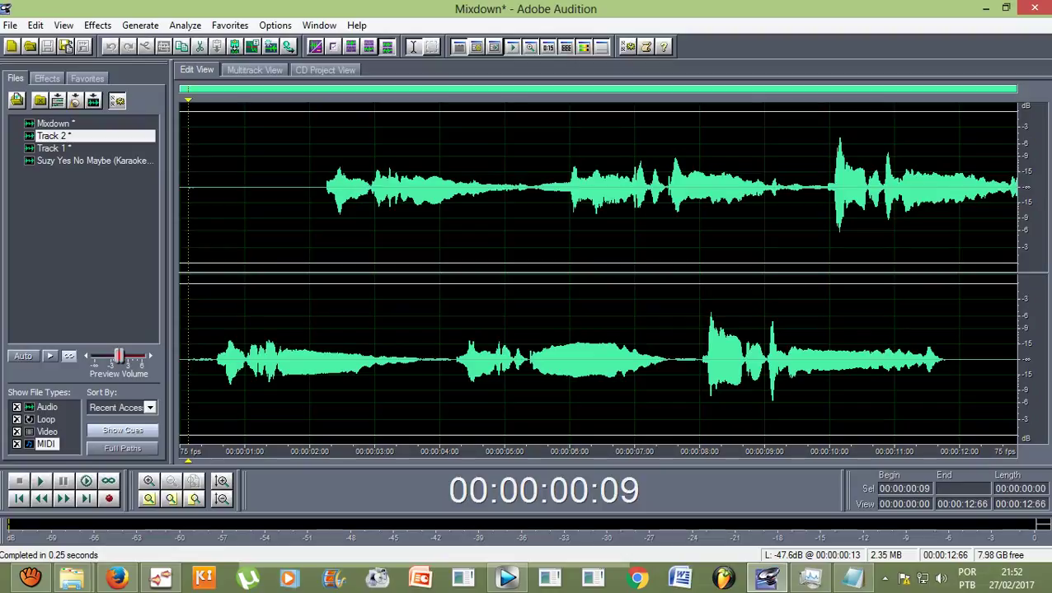
{"action": "key", "text": "space"}
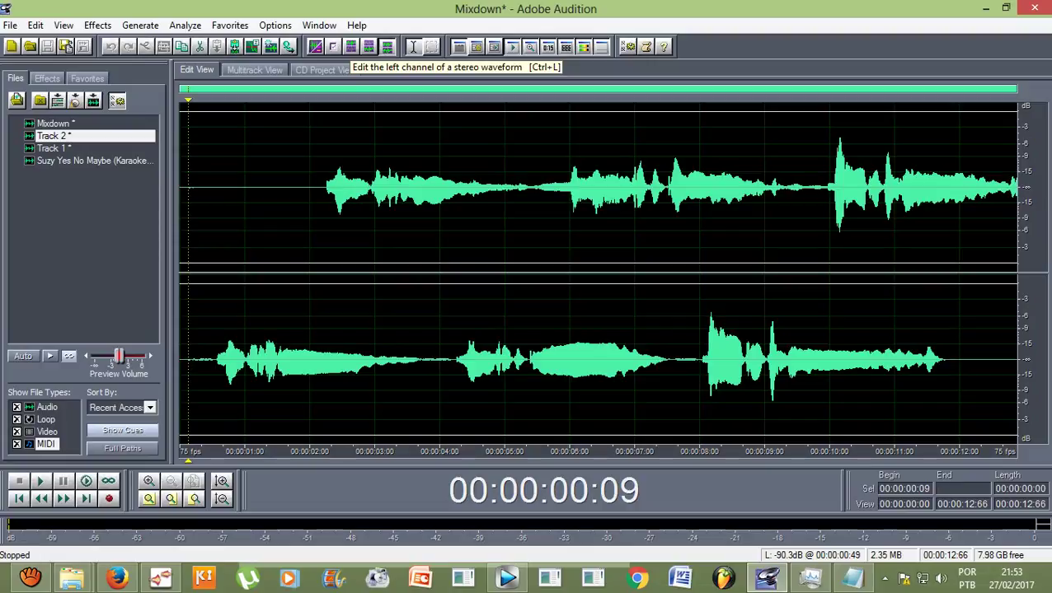
Isolate the left channel of the mixdown and play it from 00:00:00:09.
{"action": "key", "text": "ctrl+l"}
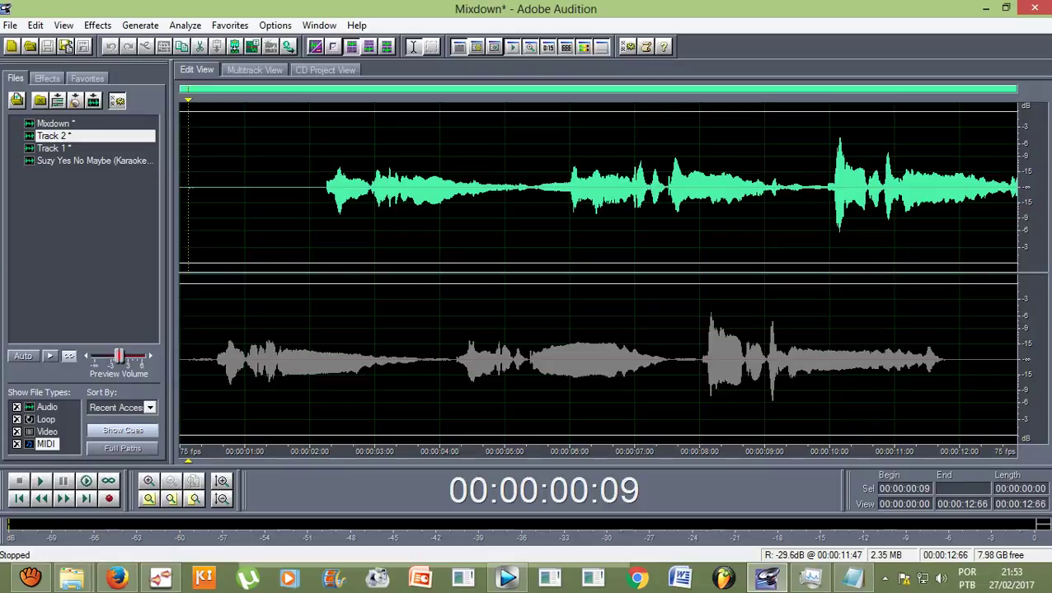
{"action": "key", "text": "space"}
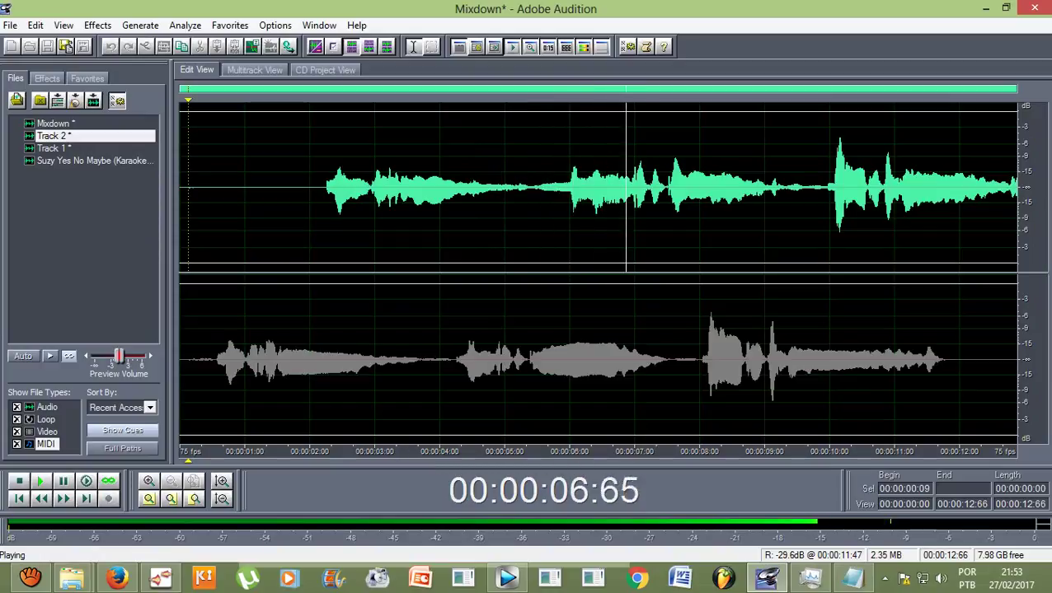
{"action": "key", "text": "space"}
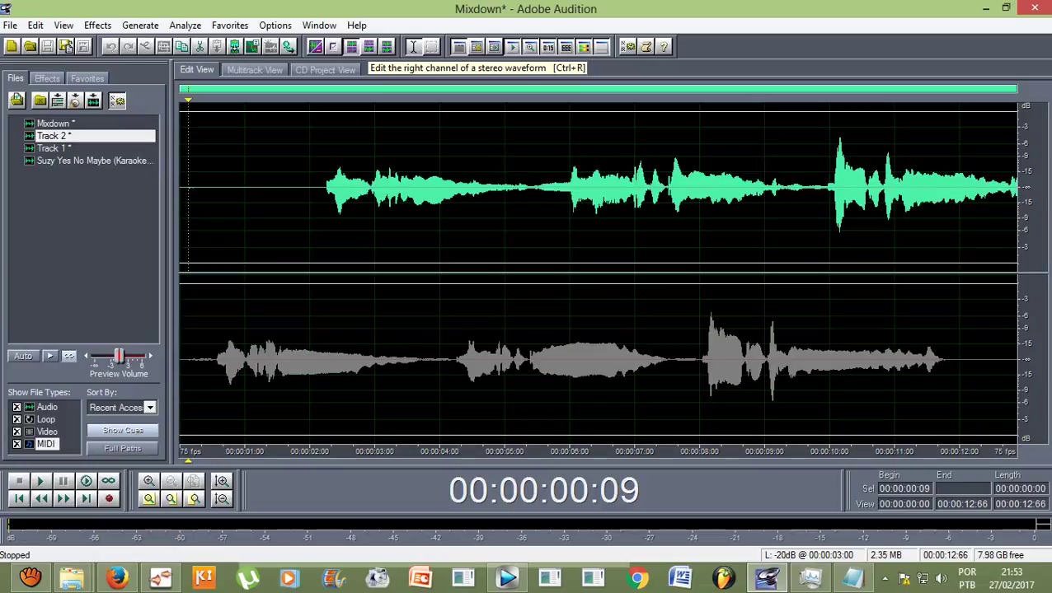
Isolate the right channel of the mixdown and play it from 00:00:00:09.
{"action": "key", "text": "ctrl+r"}
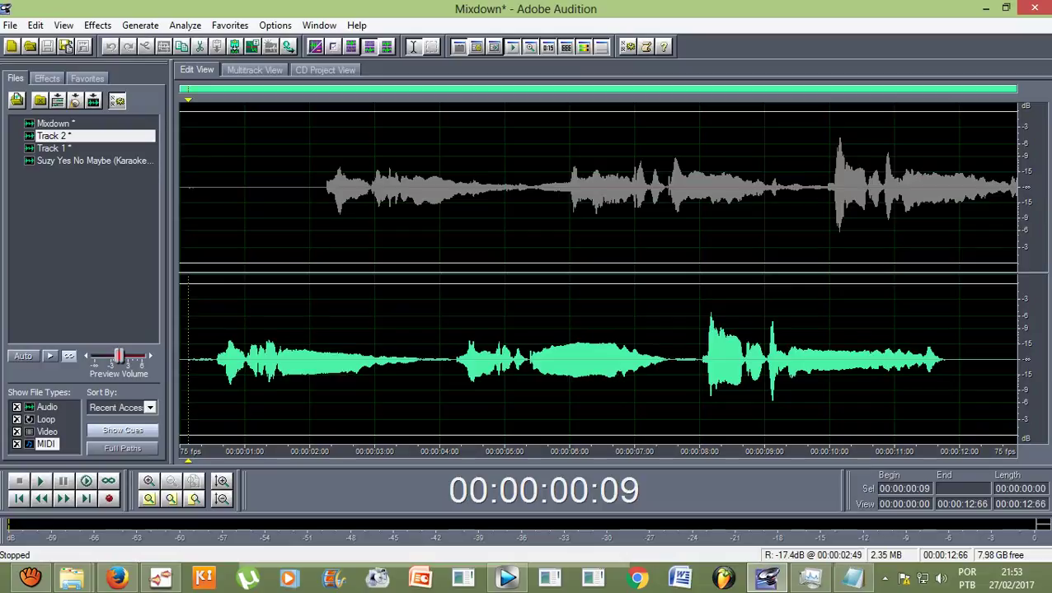
{"action": "key", "text": "space"}
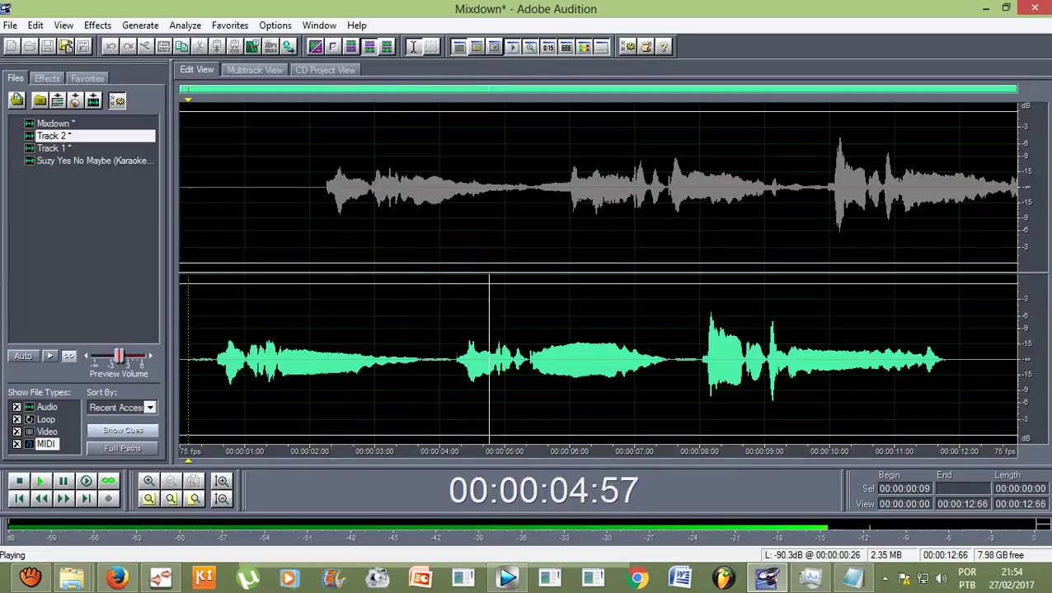
{"action": "key", "text": "space"}
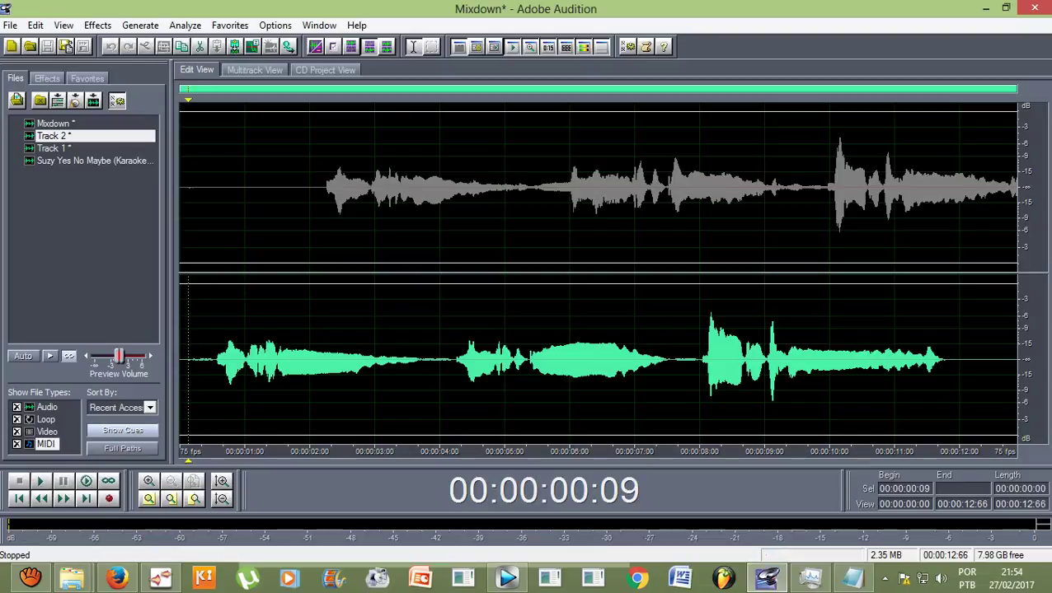
Return to the multitrack session and place the Mixdown file on Track 3, aligned with the session start.
{"action": "left_click", "coordinate": [255, 70]}
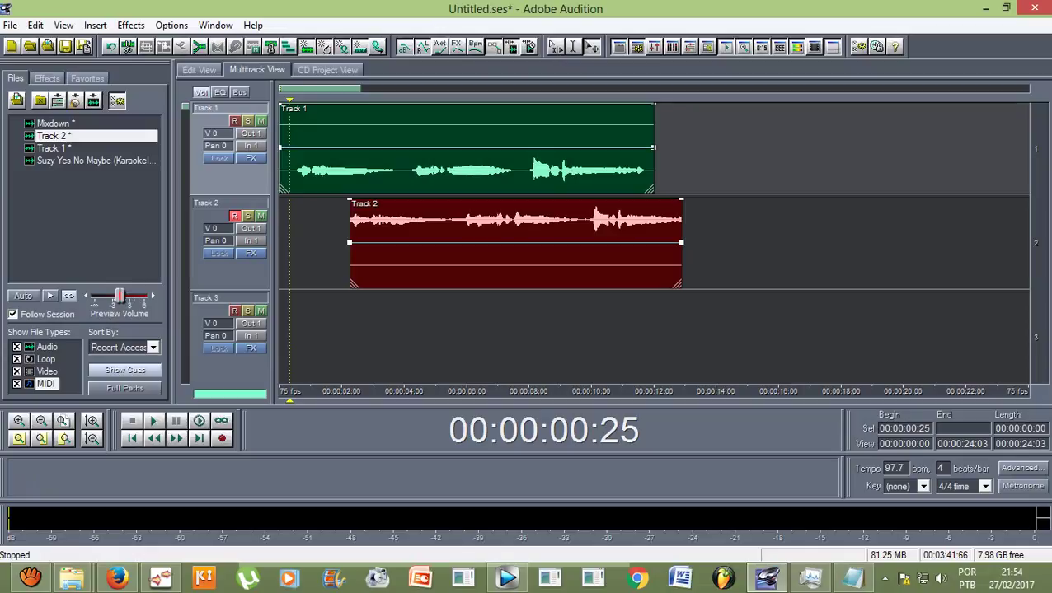
{"action": "left_click", "coordinate": [55, 123]}
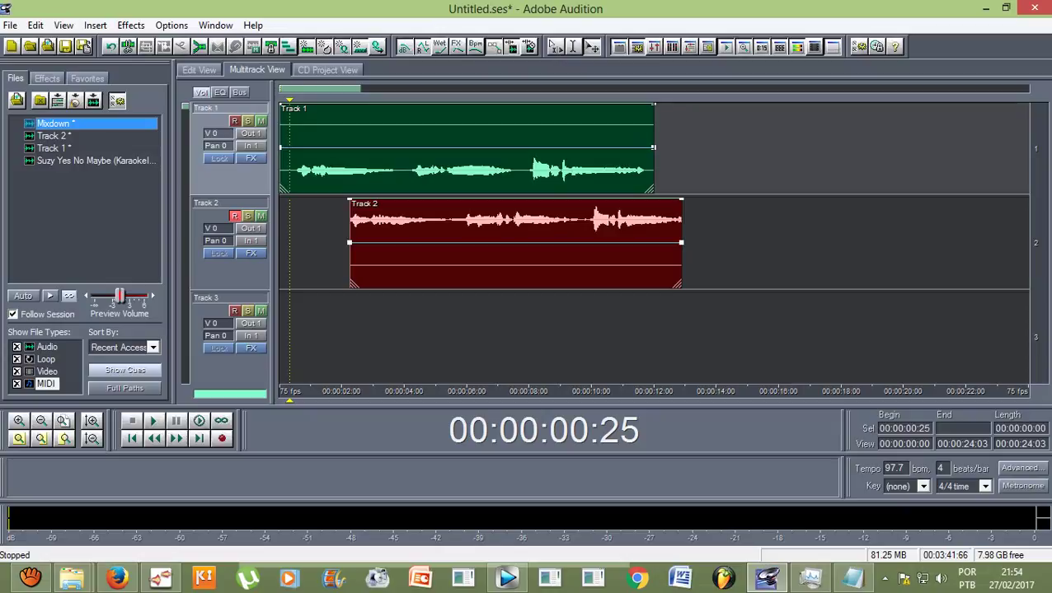
{"action": "left_click_drag", "start_coordinate": [54, 123], "coordinate": [474, 301]}
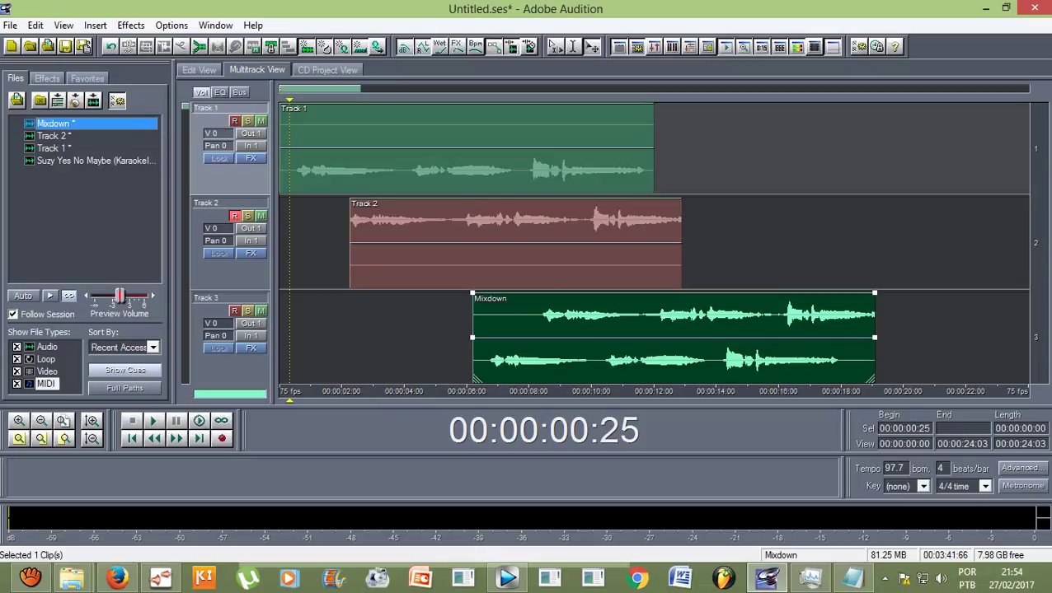
{"action": "left_click_drag", "start_coordinate": [673, 330], "coordinate": [480, 330]}
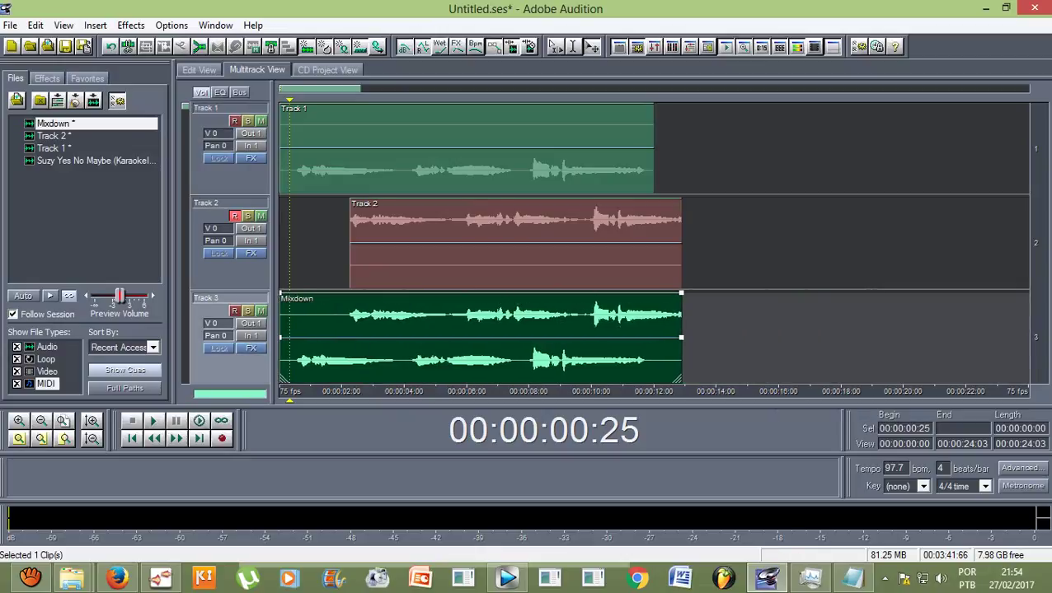
Replace the Track 1 and Track 2 clips with the Mixdown clip on Track 1, and set the playhead to 00:00:00:00.
{"action": "left_click", "coordinate": [495, 243]}
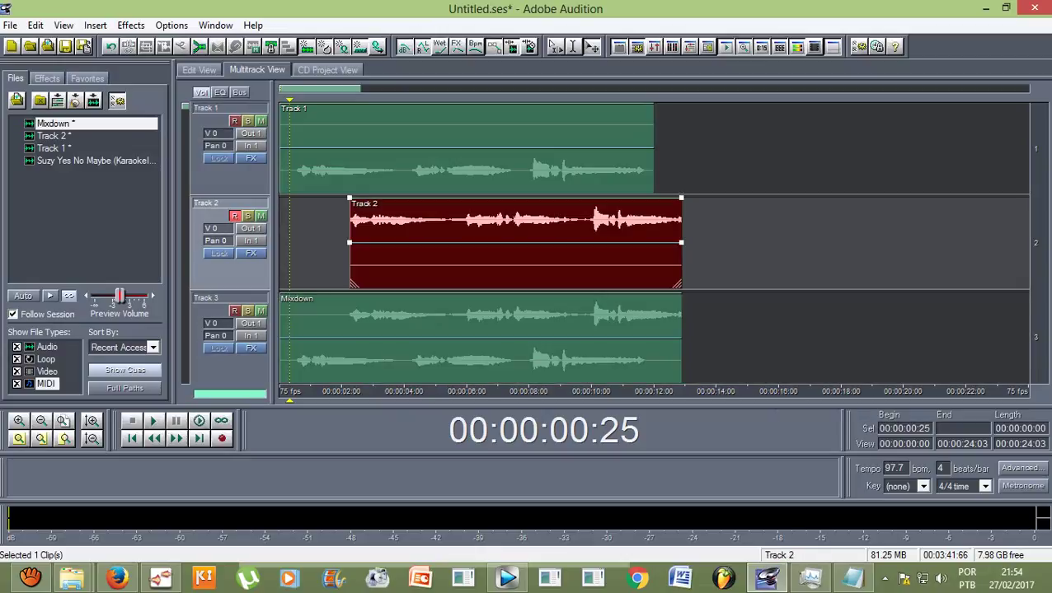
{"action": "key", "text": "Delete"}
{"action": "left_click", "coordinate": [480, 149]}
{"action": "key", "text": "Delete"}
{"action": "left_click_drag", "start_coordinate": [480, 330], "coordinate": [462, 148]}
{"action": "left_click_drag", "start_coordinate": [290, 100], "coordinate": [279, 99]}
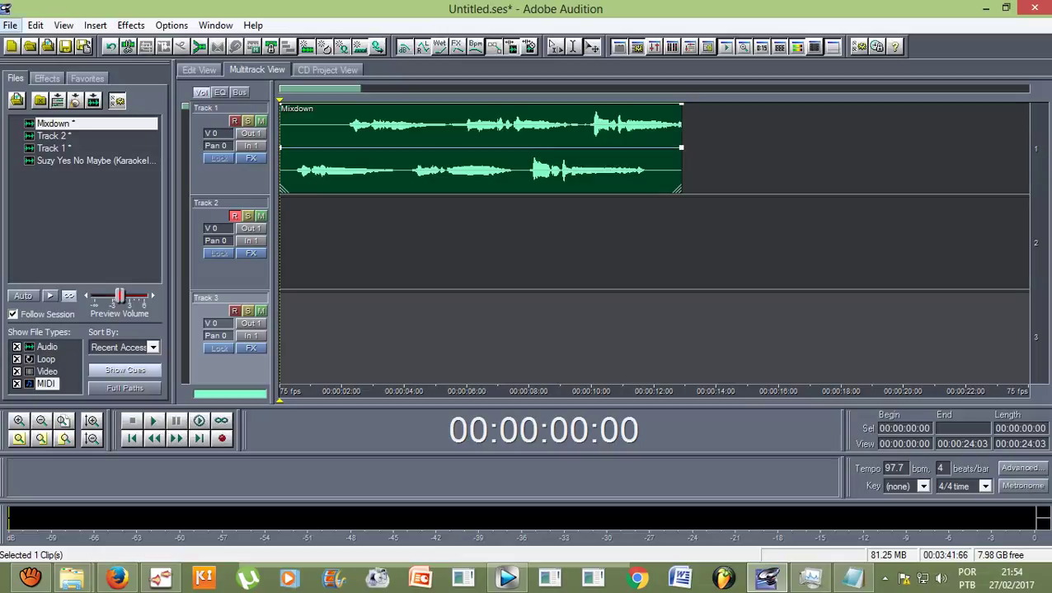
Open the audio export dialog for the session and close it without exporting.
{"action": "left_click", "coordinate": [10, 25]}
{"action": "key", "text": "Down"}
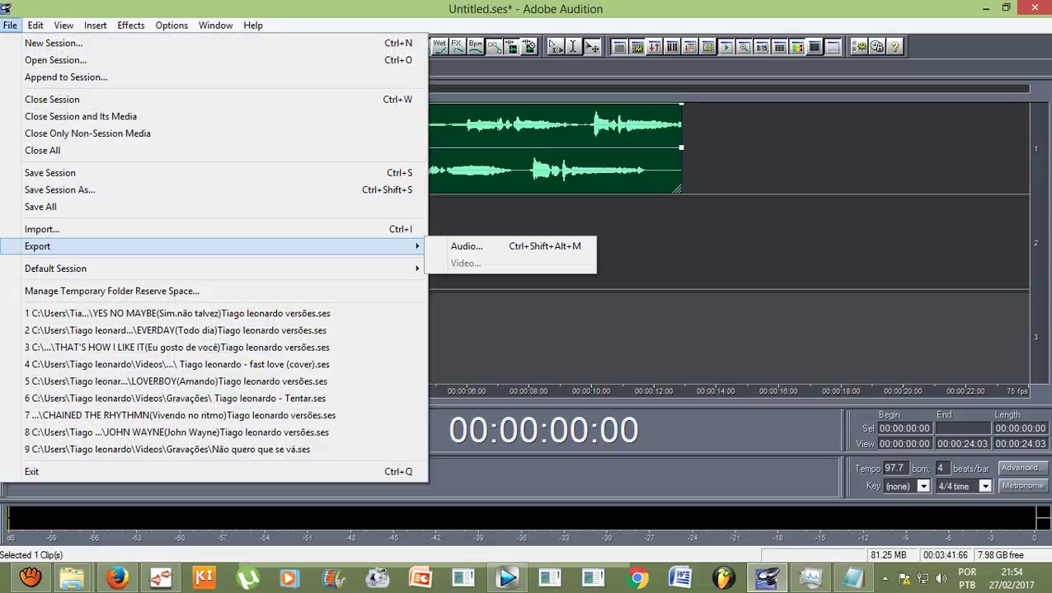
{"action": "key", "text": "Right"}
{"action": "key", "text": "Return"}
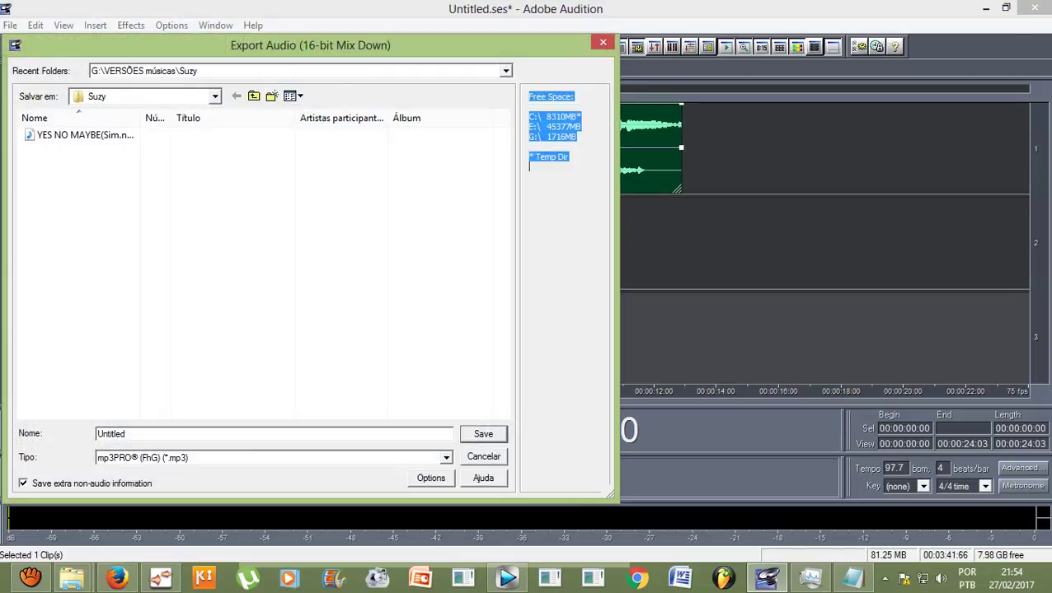
{"action": "key", "text": "Escape"}
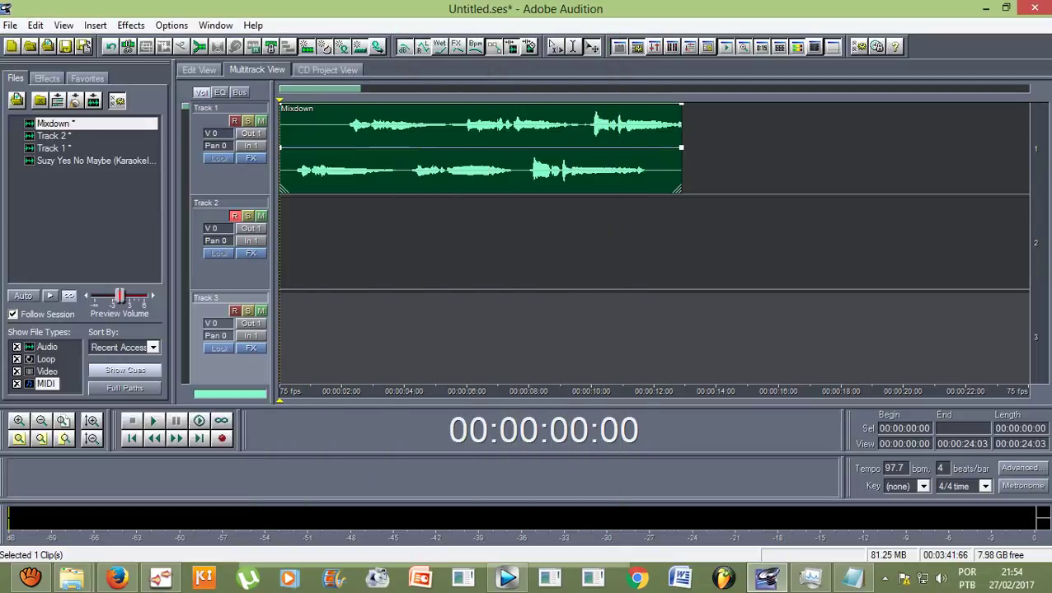